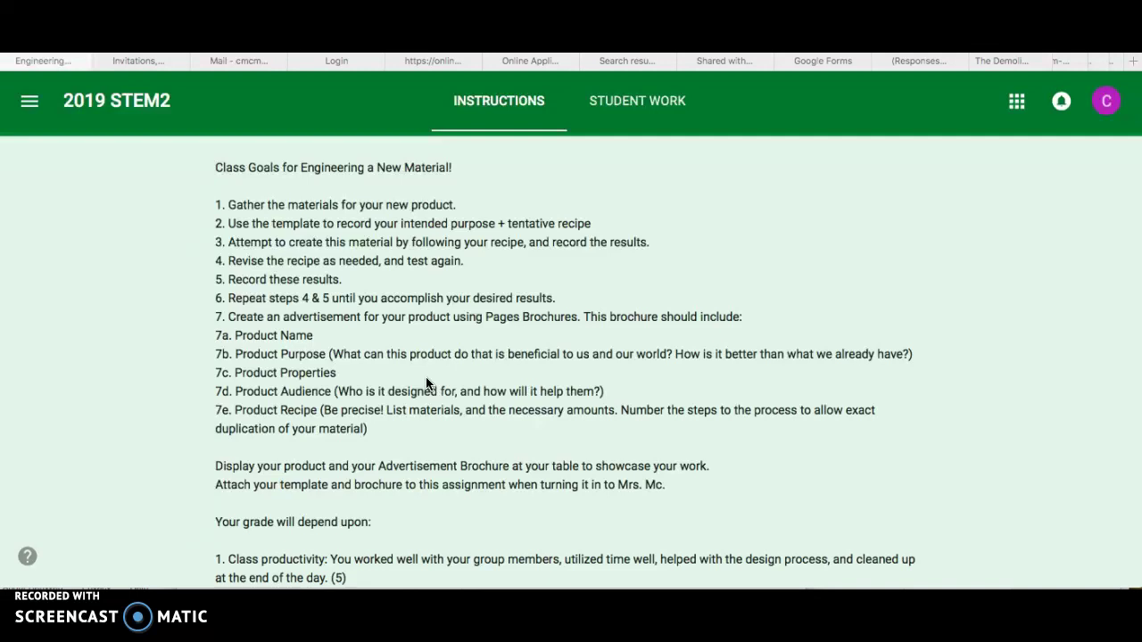
Scroll through the Google Classroom assignment's class goals and grading criteria
scroll(427, 382, "down", 5)
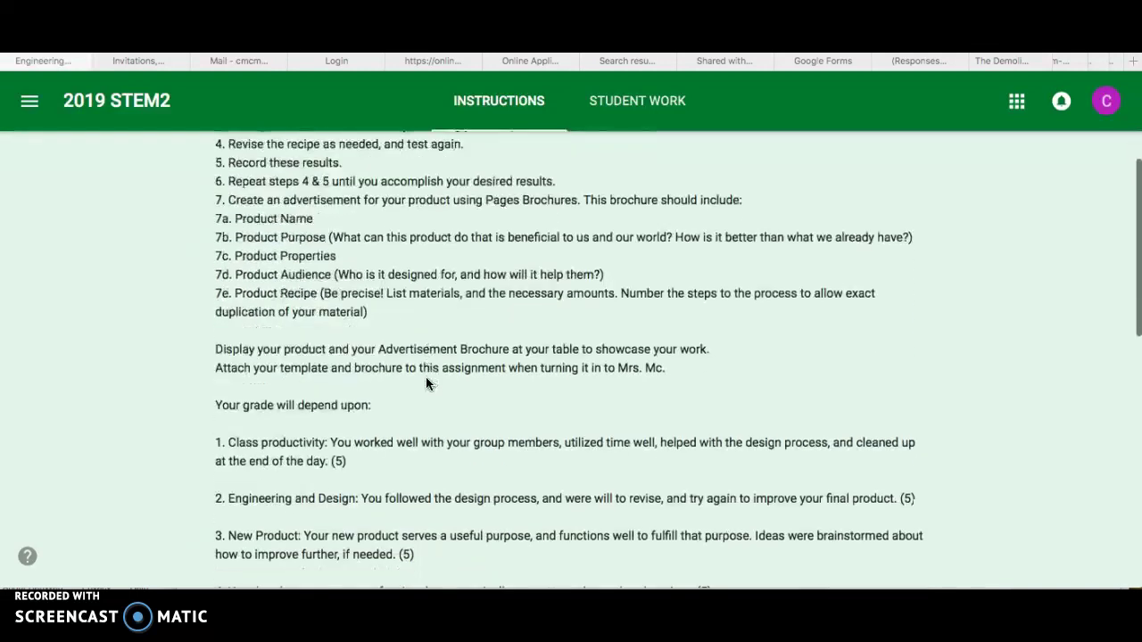
scroll(426, 382, "down", 1)
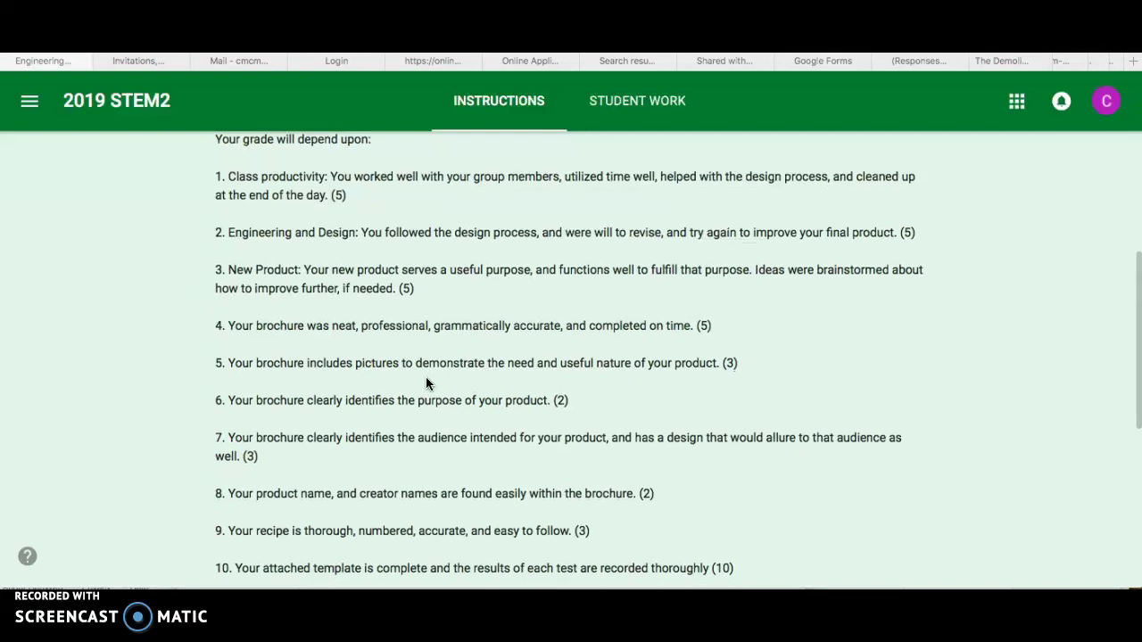
left_click(577, 441)
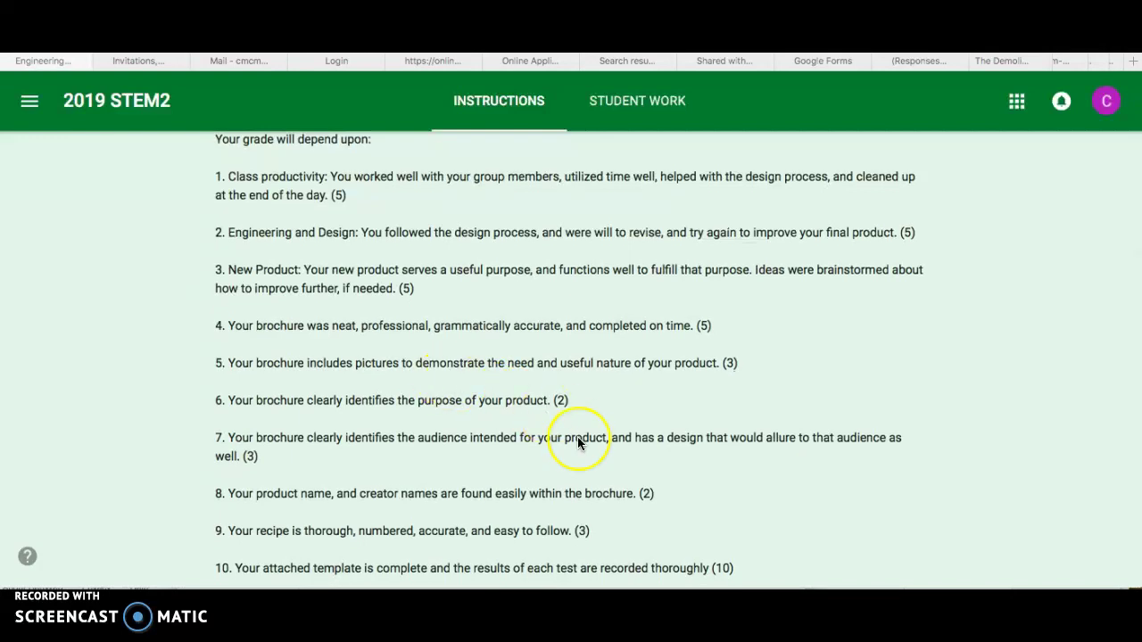
scroll(577, 443, "down", 1)
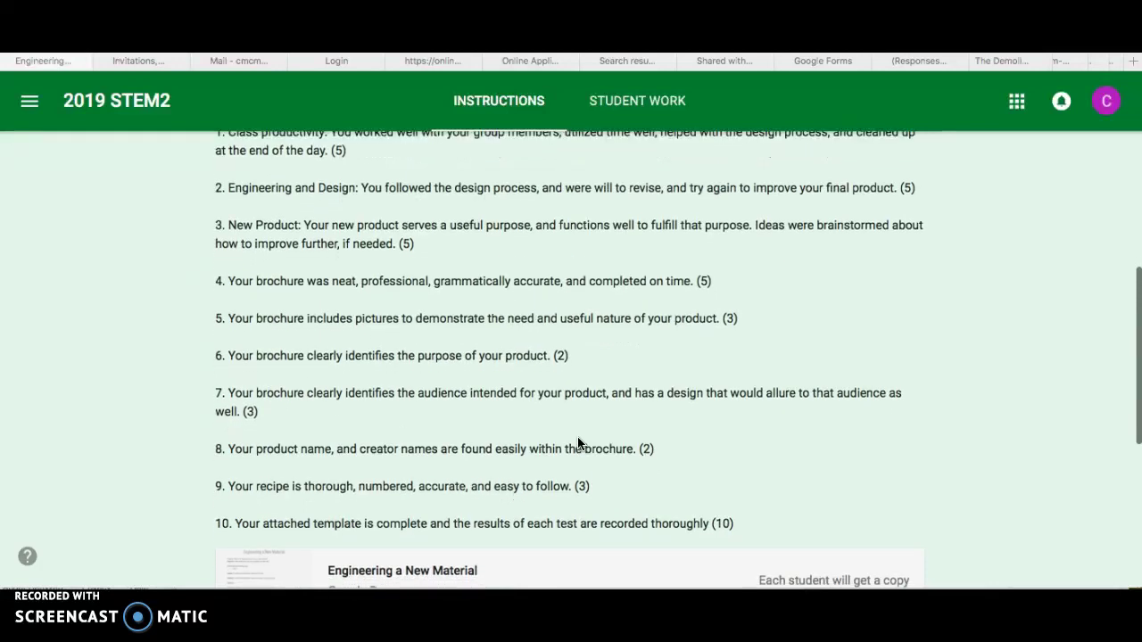
scroll(577, 443, "up", 2)
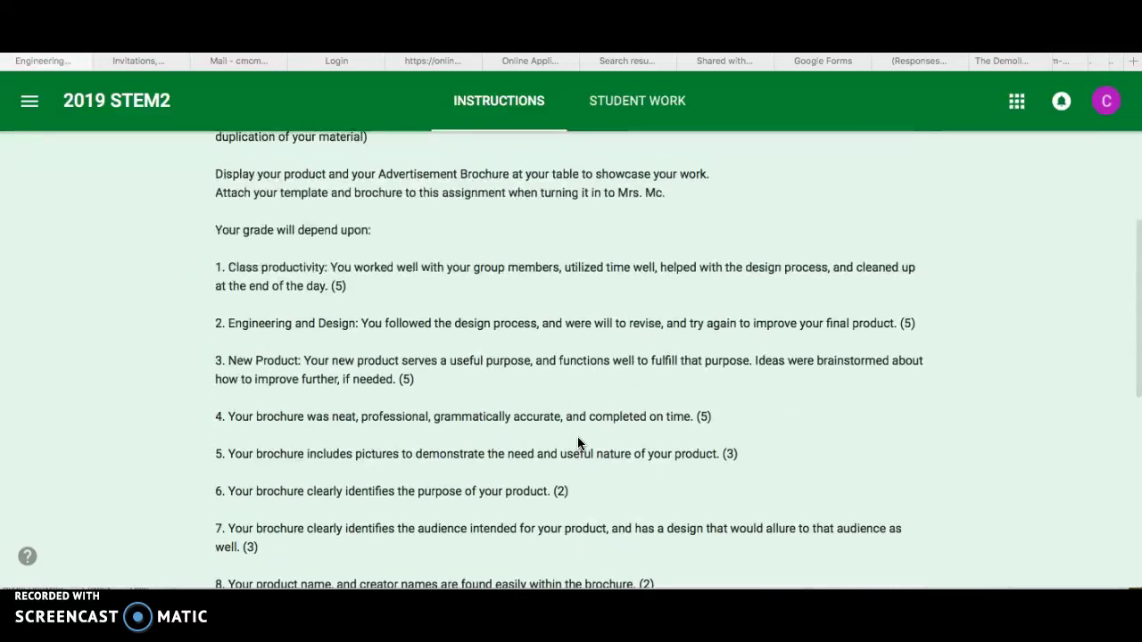
scroll(577, 440, "down", 2)
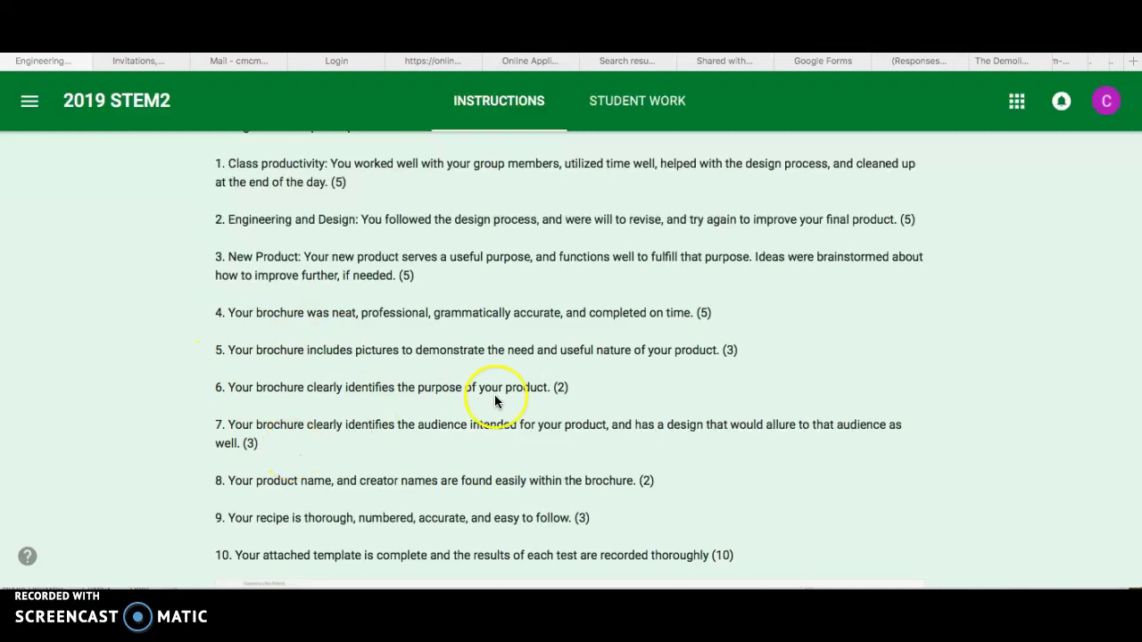
scroll(486, 395, "down", 1)
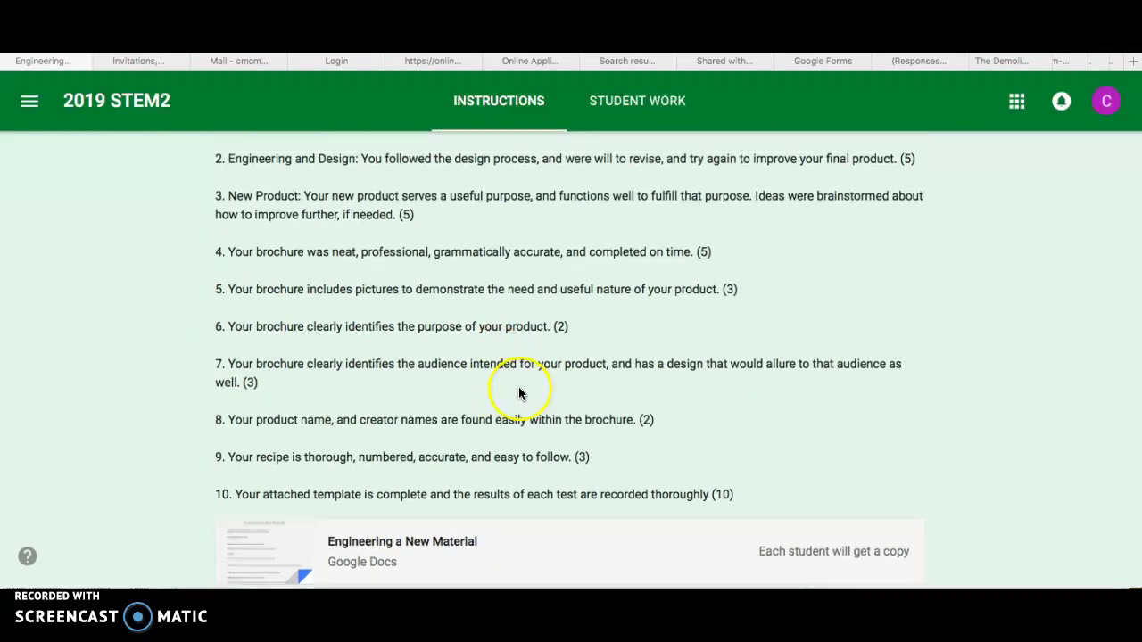
scroll(687, 416, "down", 2)
scroll(685, 435, "up", 4)
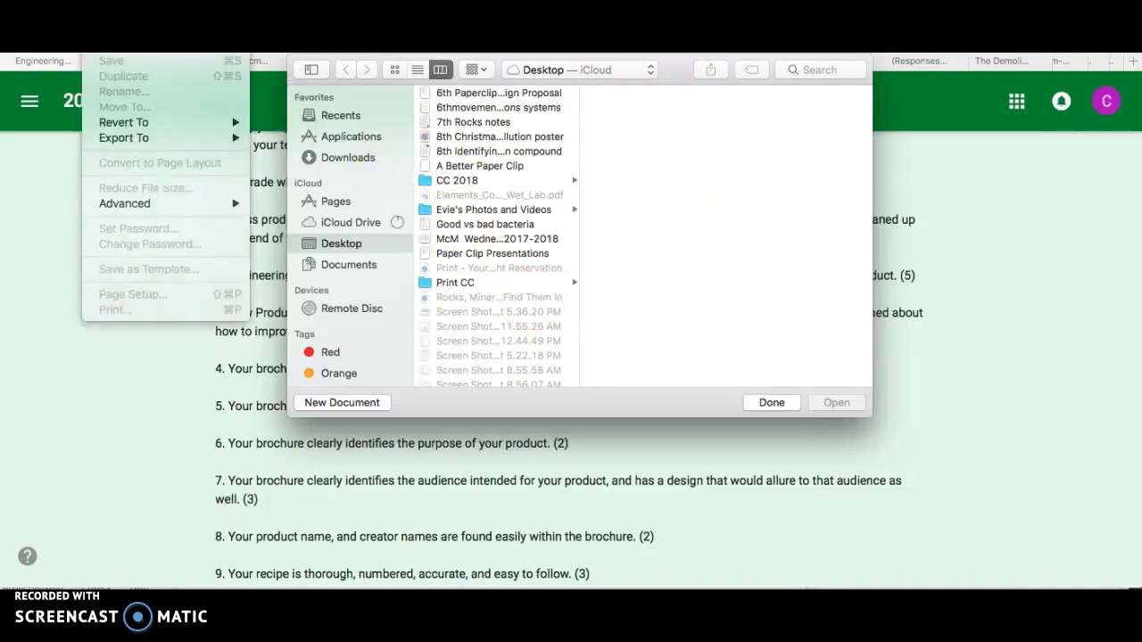
Pick the Museum Brochure template from the Miscellaneous category for a new document
key("super+n")
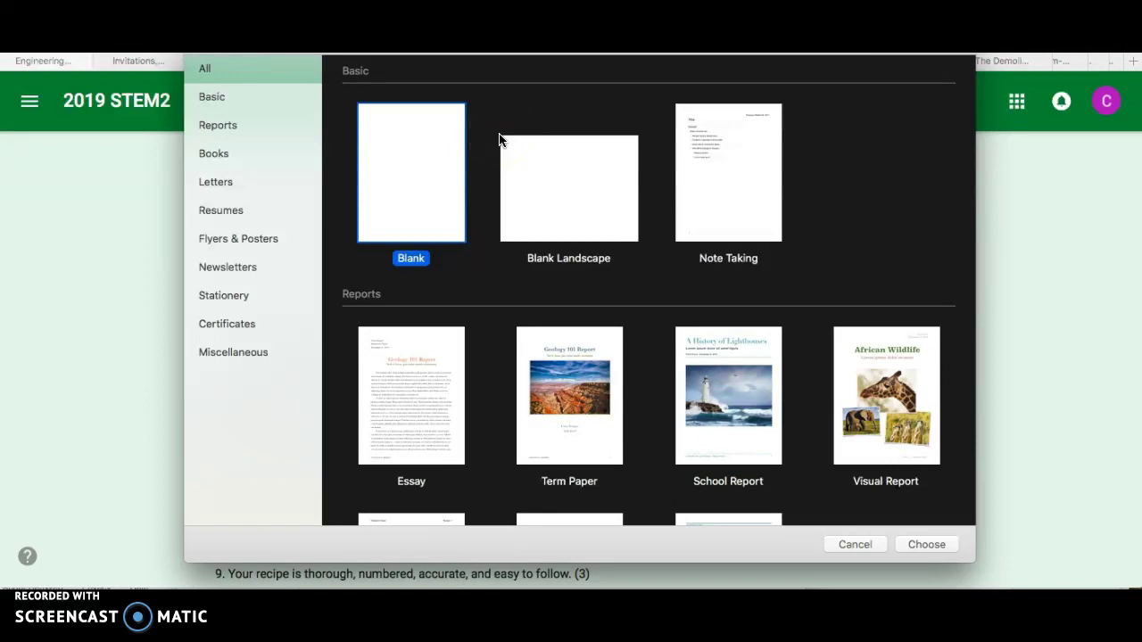
scroll(499, 140, "down", 20)
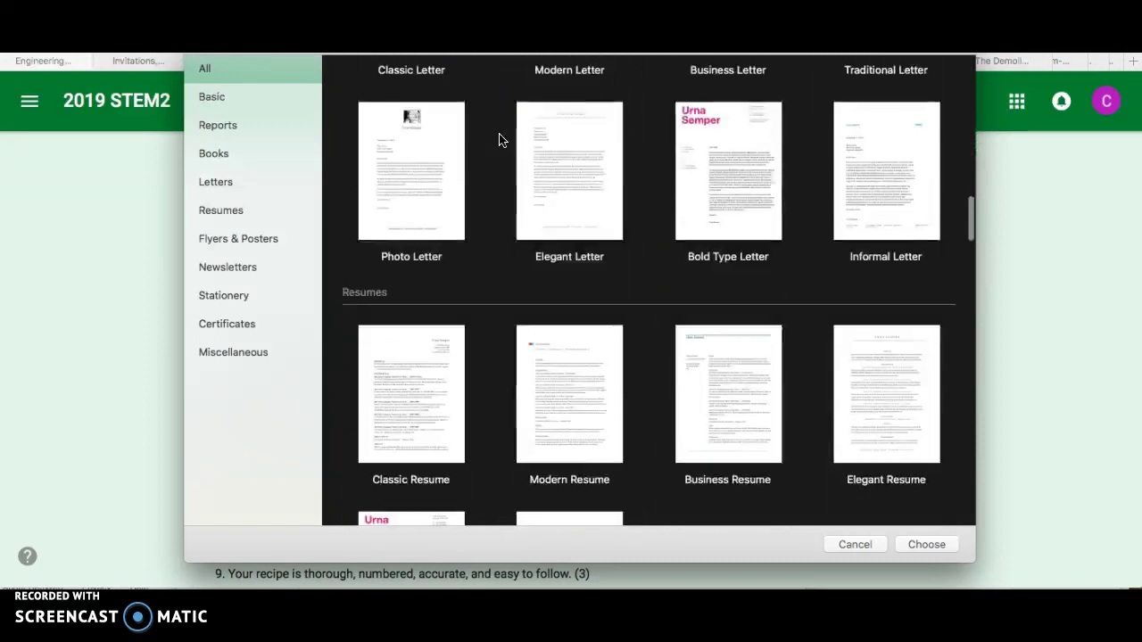
scroll(499, 140, "down", 20)
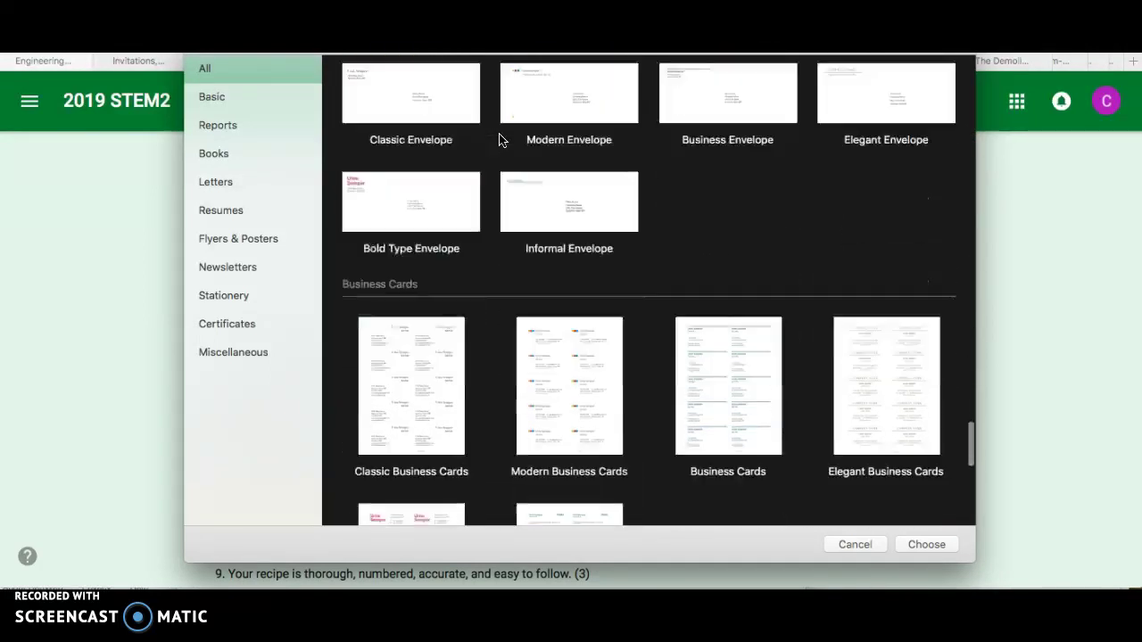
scroll(499, 140, "down", 8)
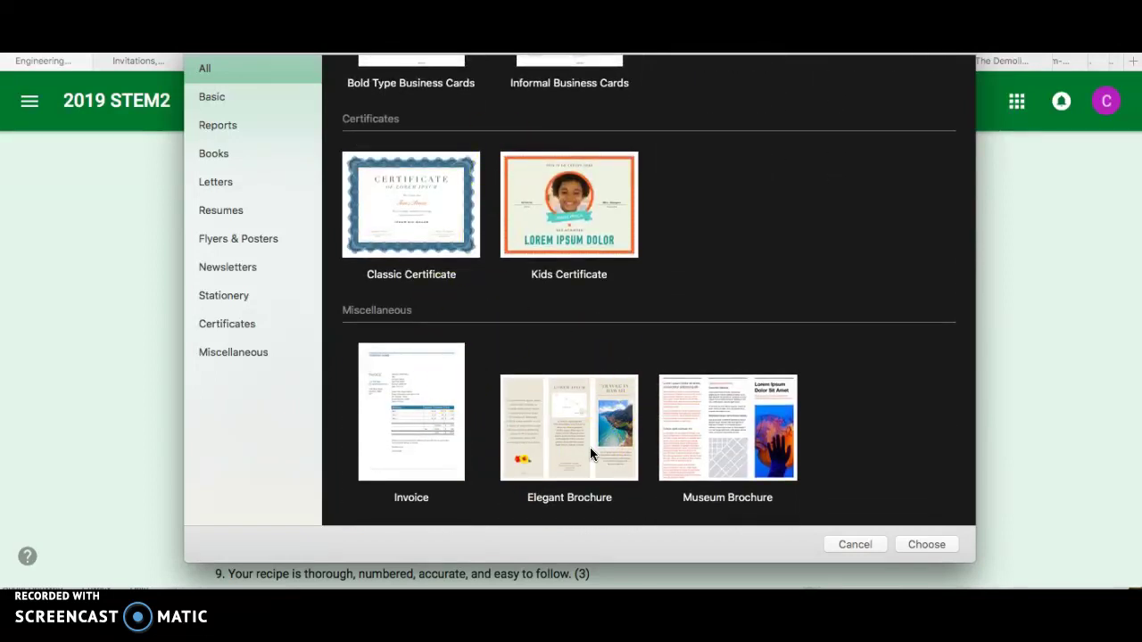
left_click(718, 432)
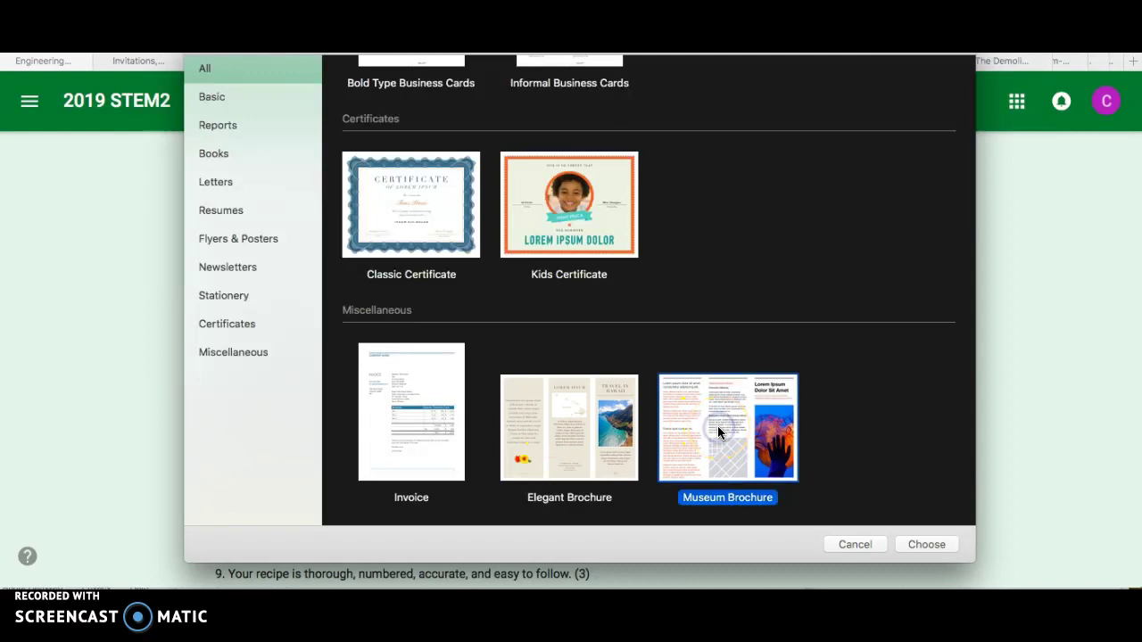
Create the new Museum Brochure document and look over its pages
left_click(924, 544)
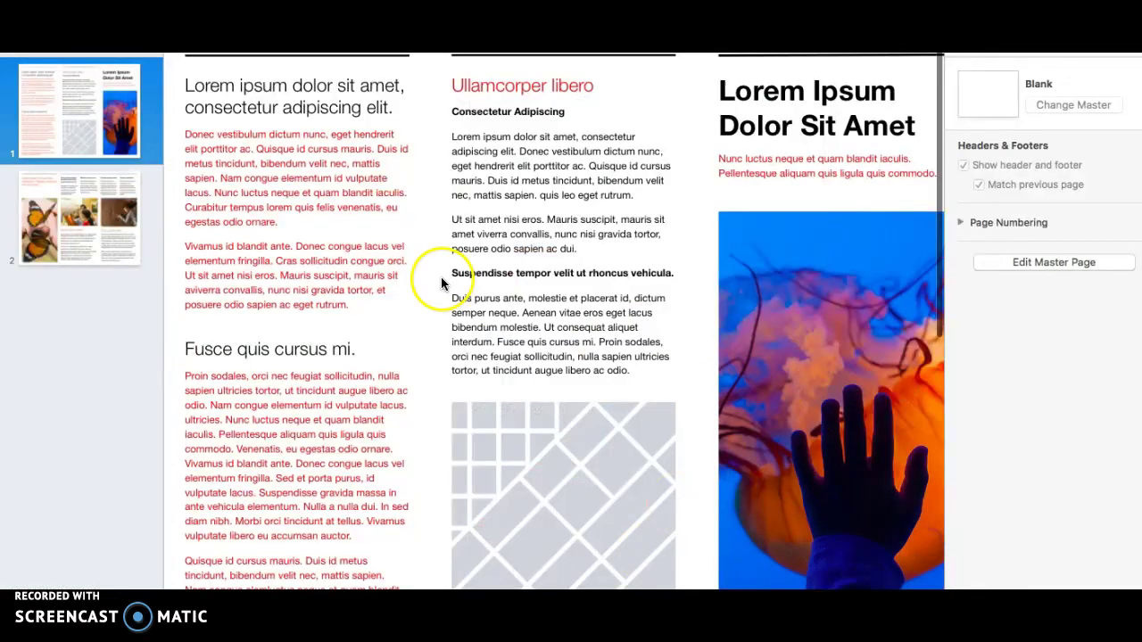
scroll(647, 260, "down", 10)
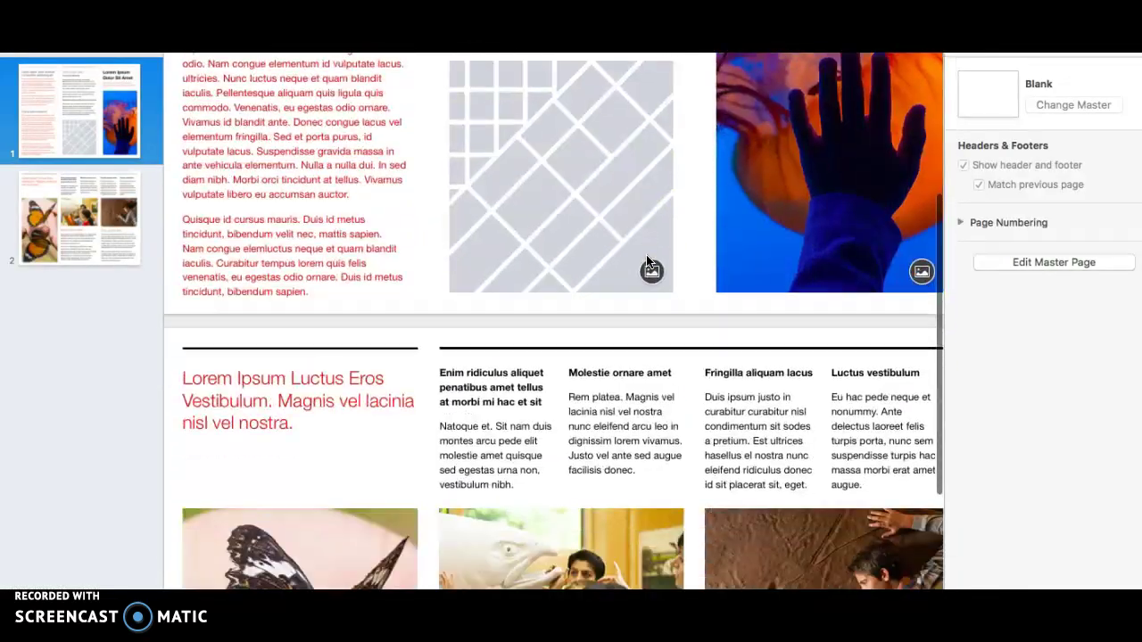
scroll(645, 254, "up", 10)
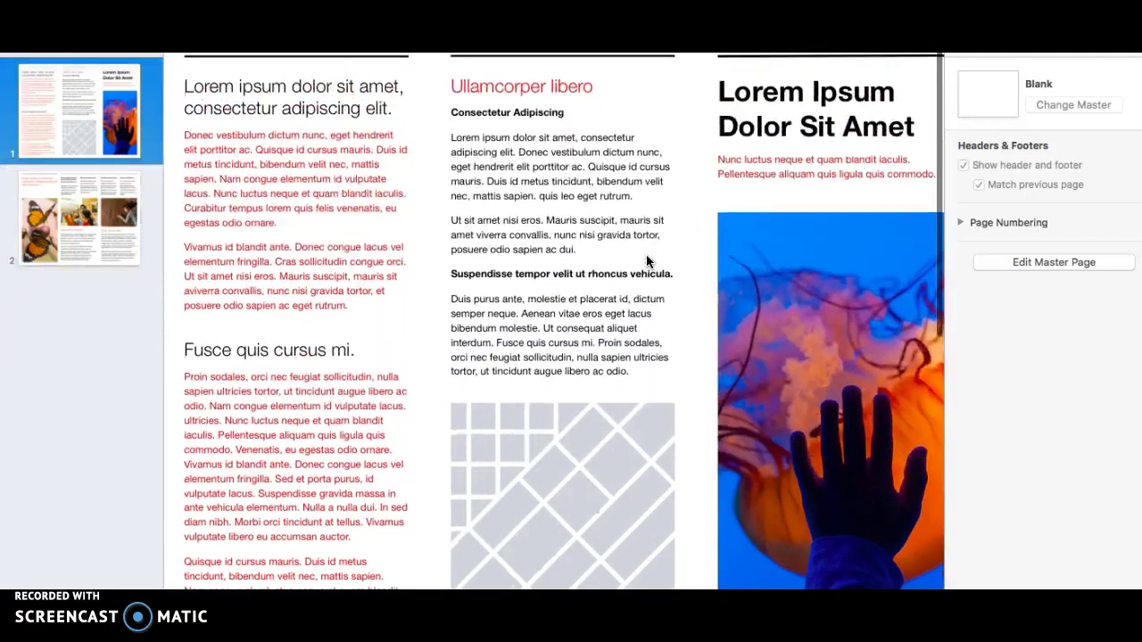
Delete the jellyfish photo, then undo to restore it
left_click(818, 319)
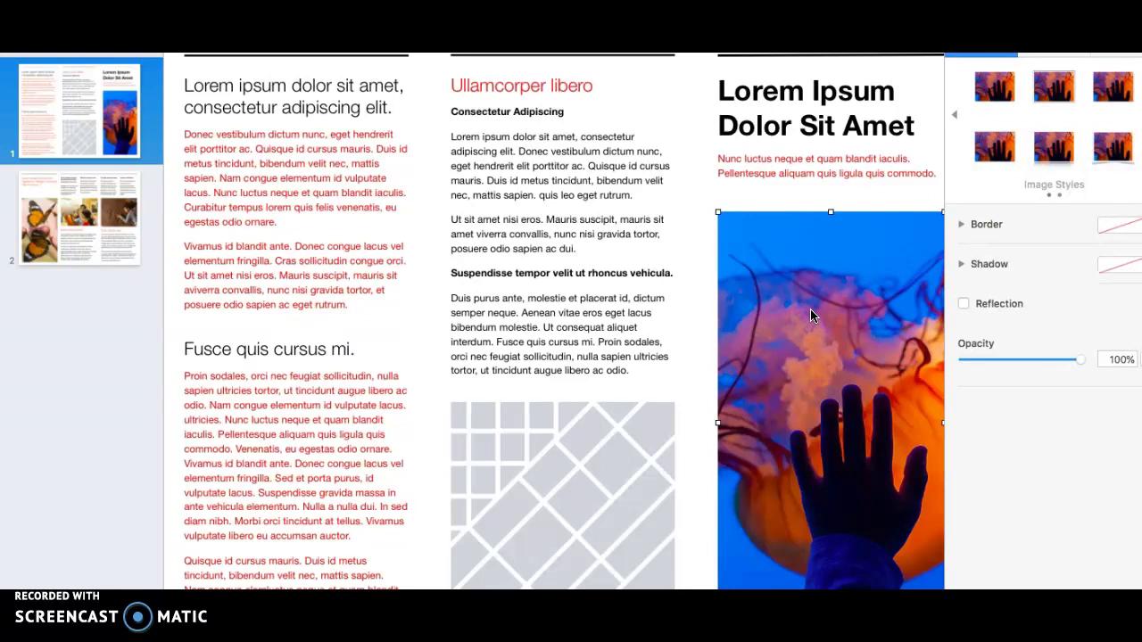
key("Delete")
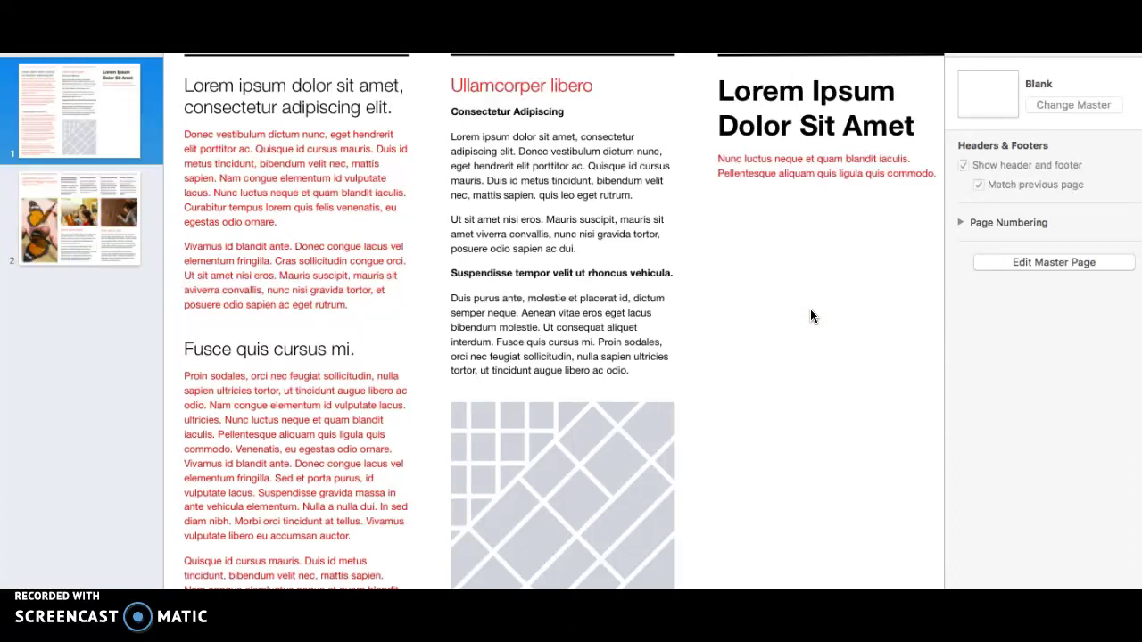
key("super+z")
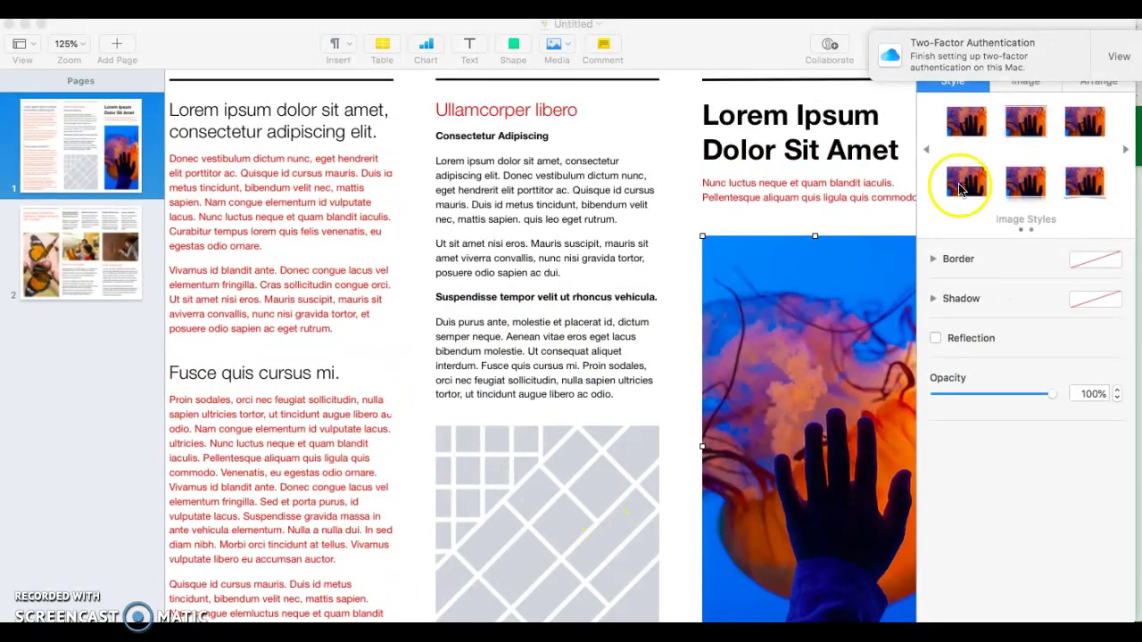
Show the jellyfish photo's Image settings and start a Replace, then cancel it
left_click(1024, 84)
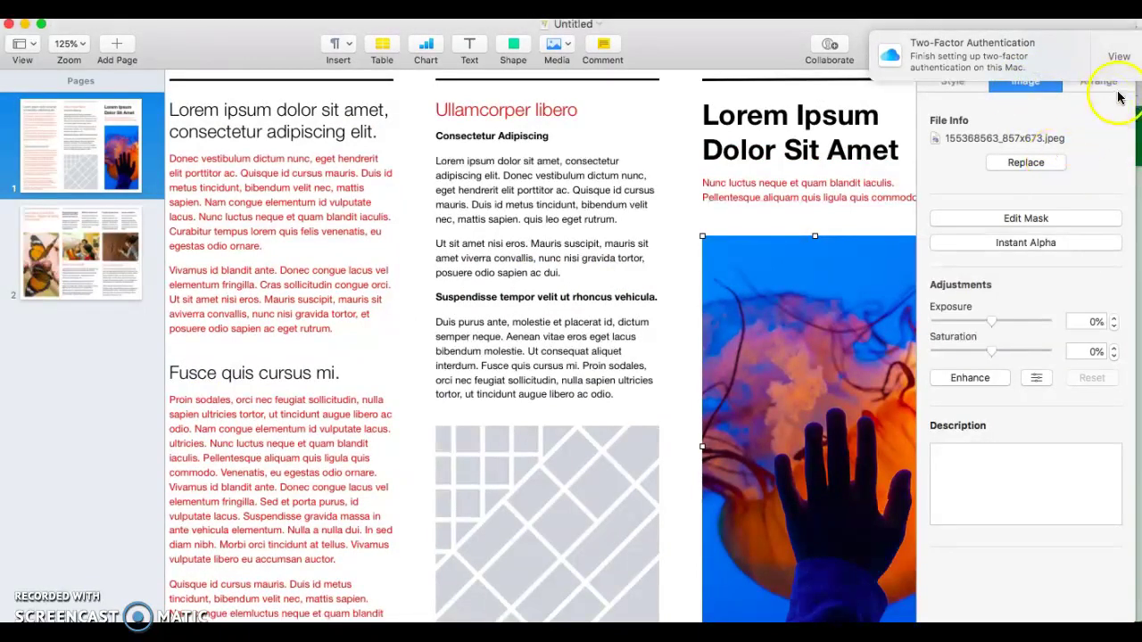
left_click(1027, 163)
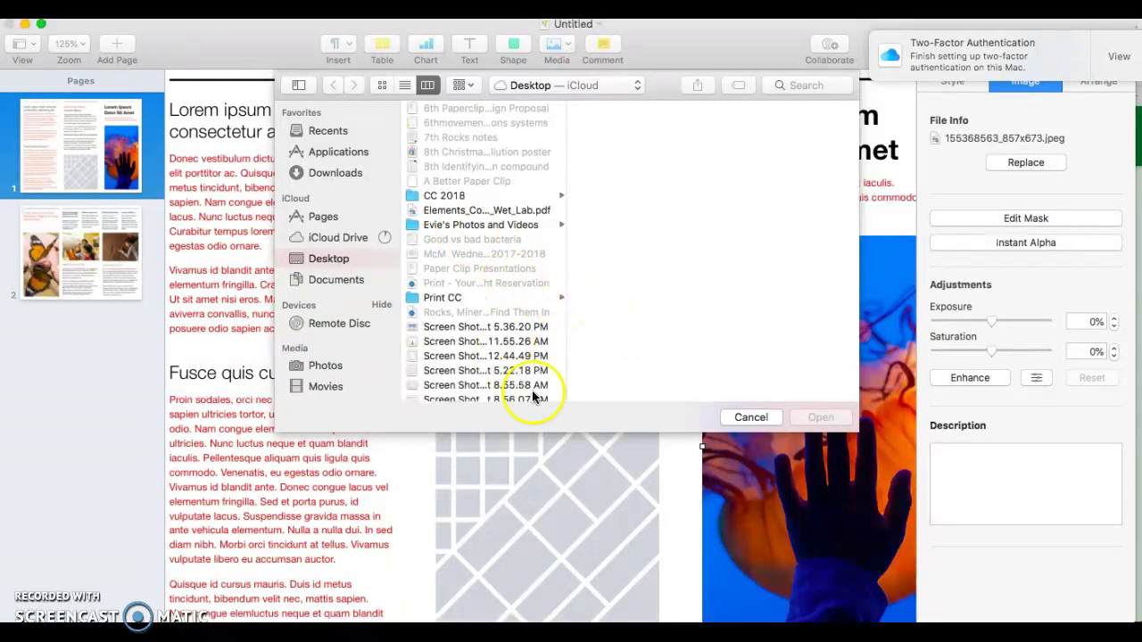
left_click(751, 418)
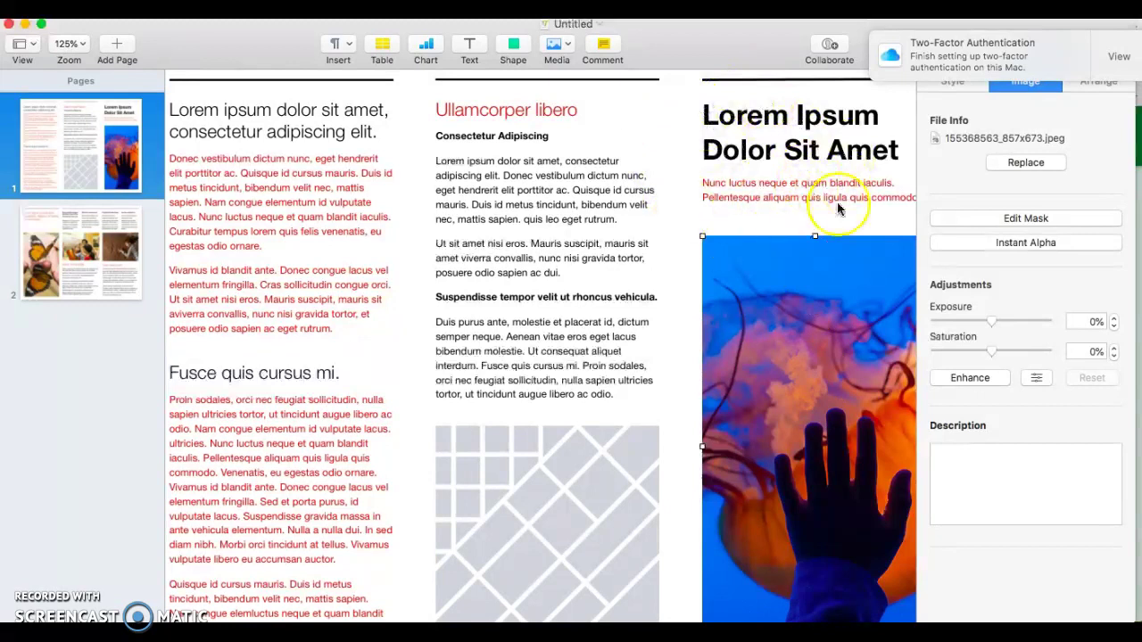
Select the 'Lorem Ipsum Dolor Sit Amet' heading box on the first page
left_click(769, 123)
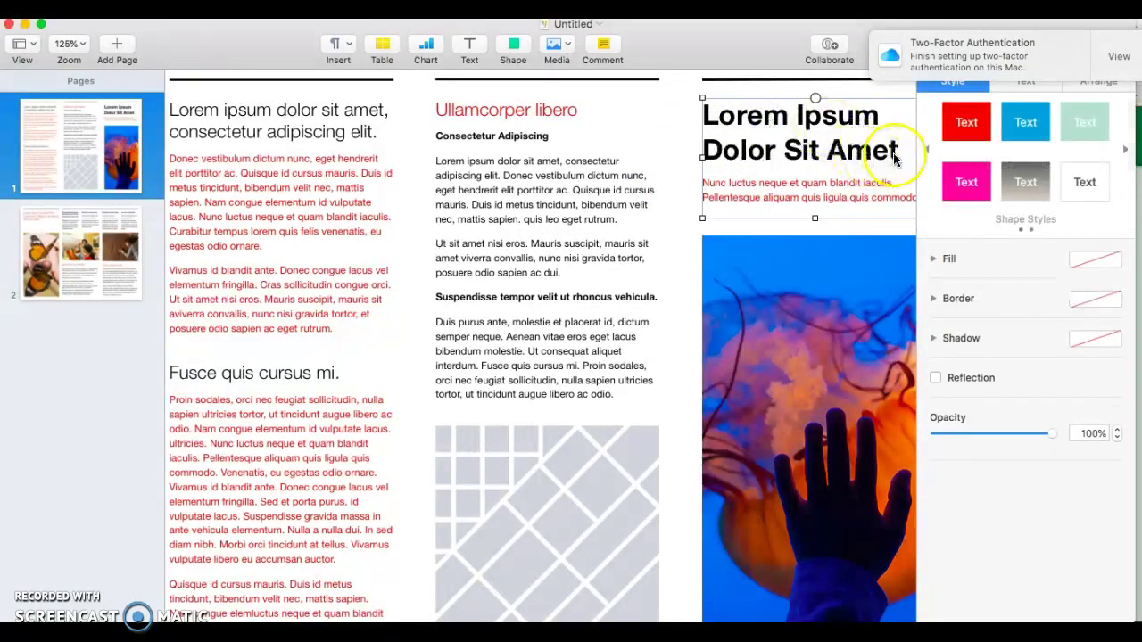
scroll(895, 158, "down", 1)
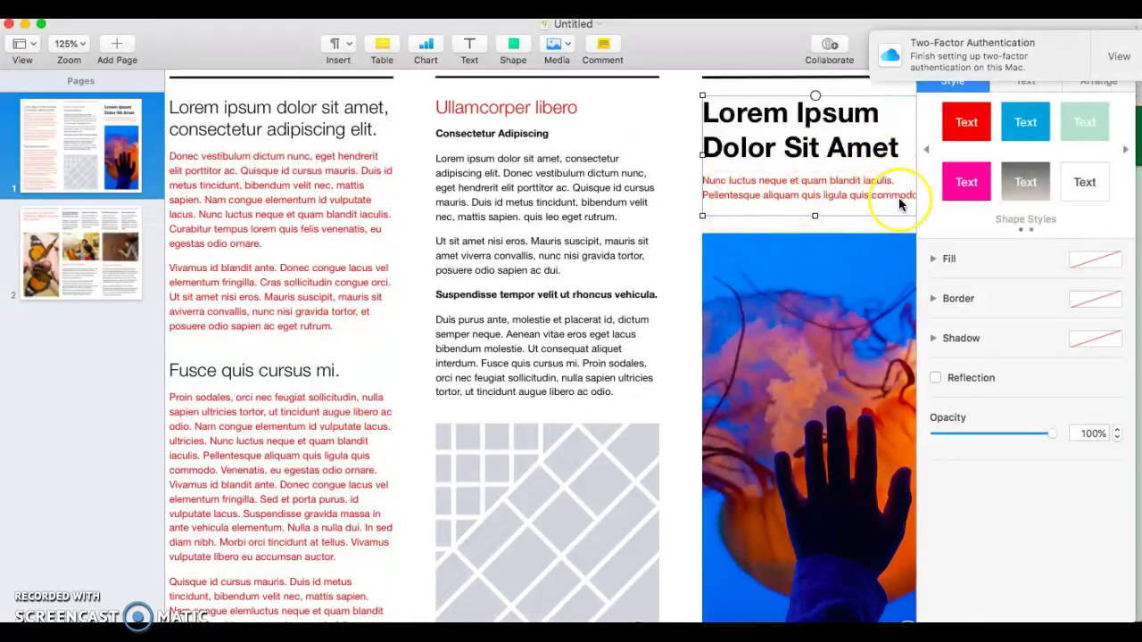
scroll(898, 201, "down", 6)
scroll(898, 203, "up", 6)
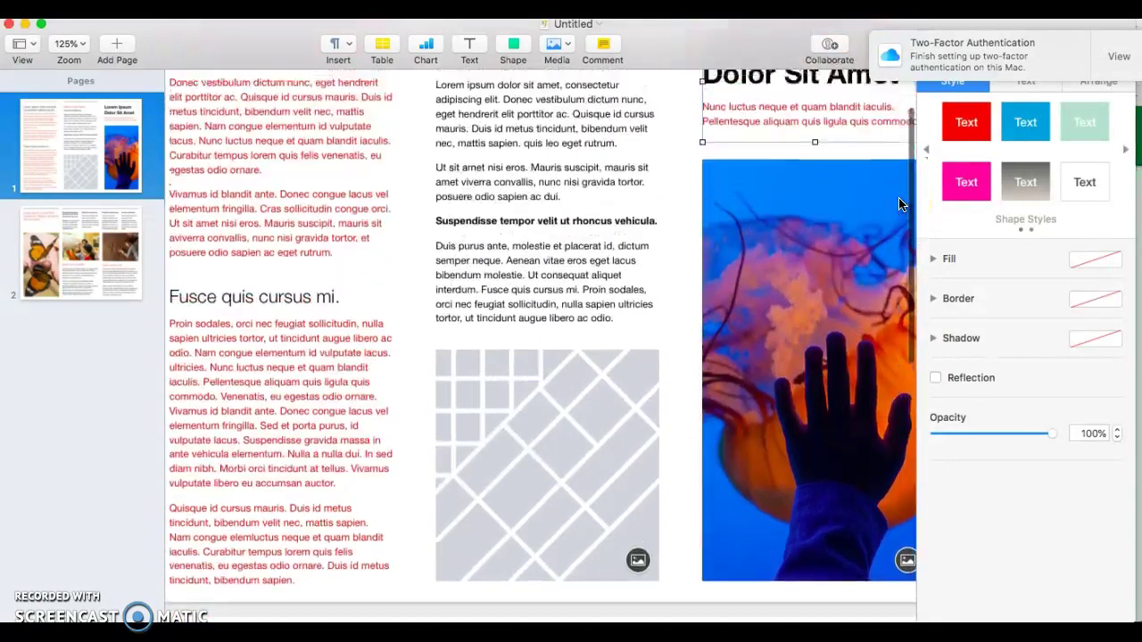
scroll(898, 204, "down", 7)
scroll(899, 203, "down", 8)
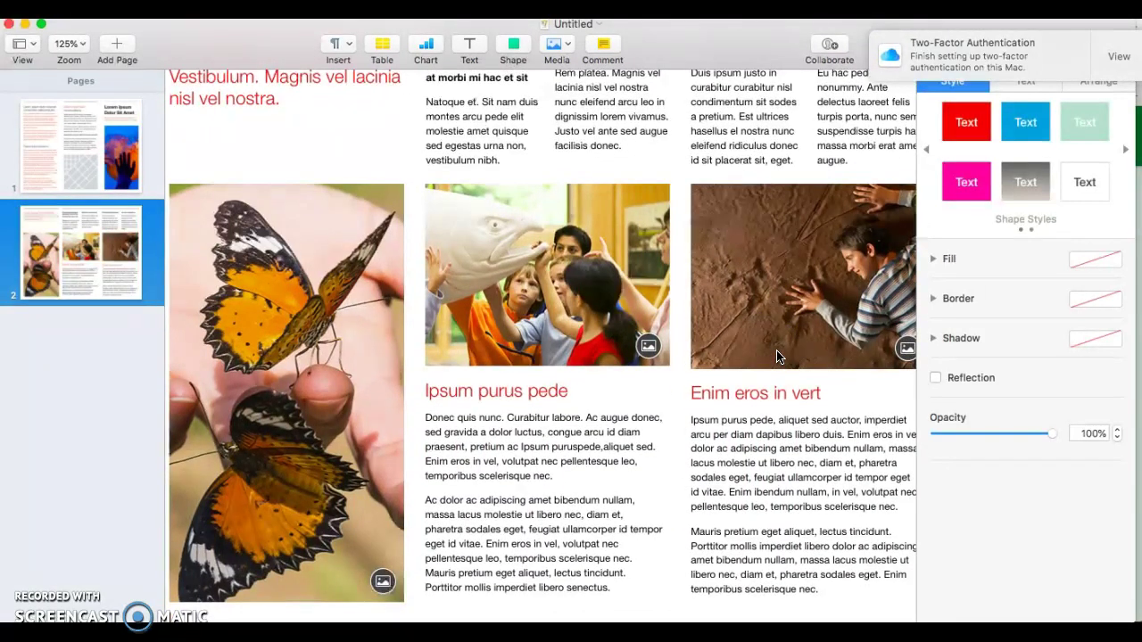
scroll(776, 357, "up", 9)
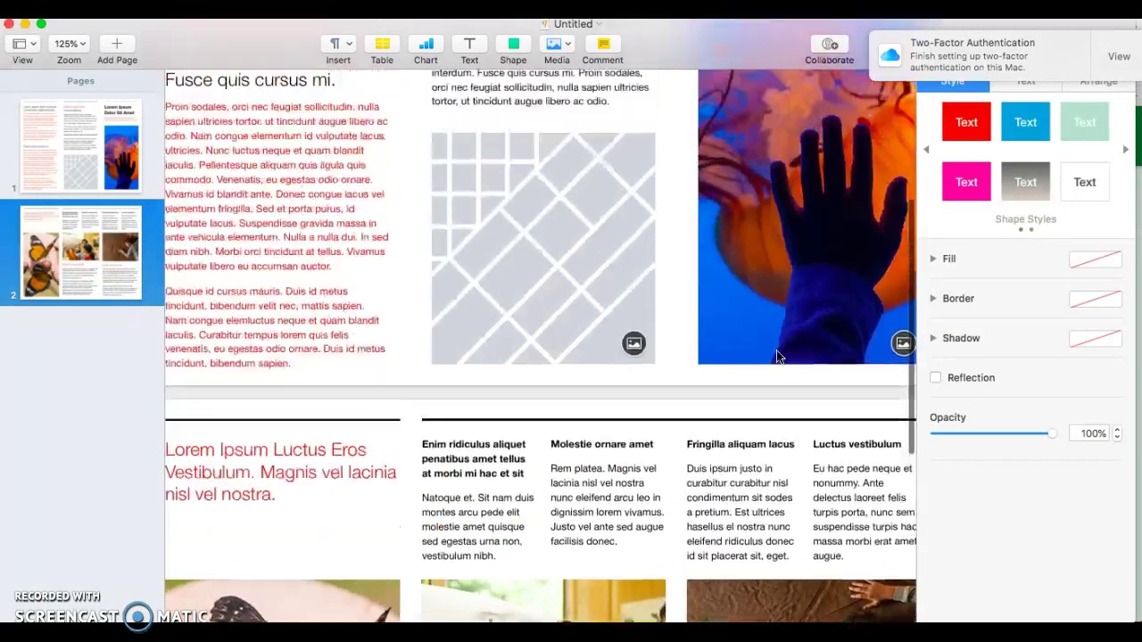
scroll(776, 356, "up", 6)
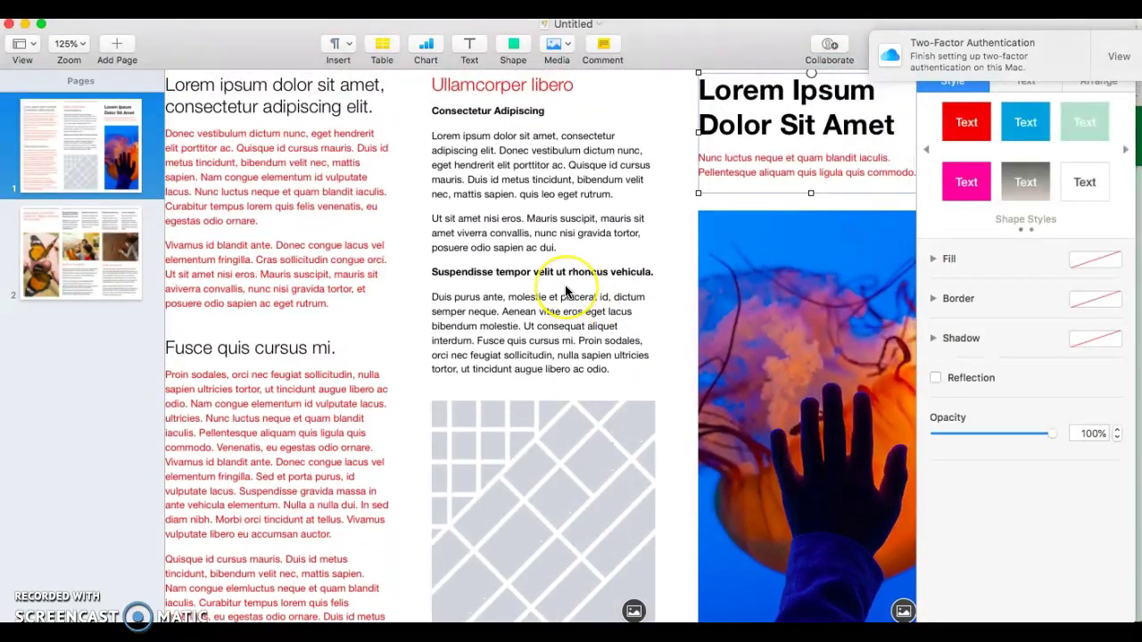
scroll(564, 286, "down", 11)
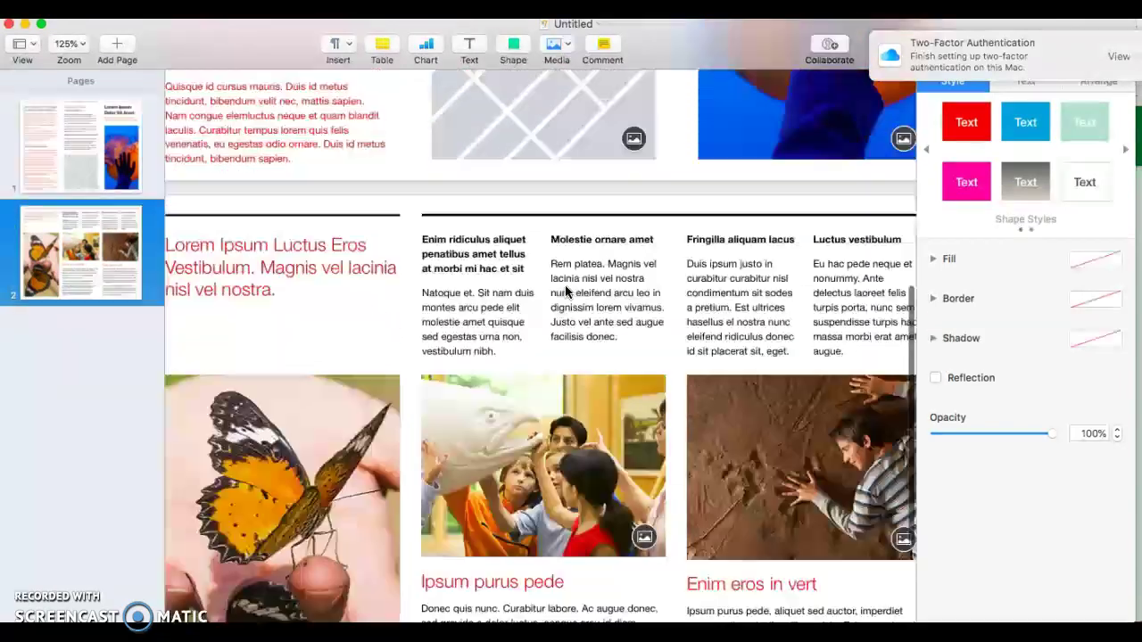
scroll(564, 284, "down", 5)
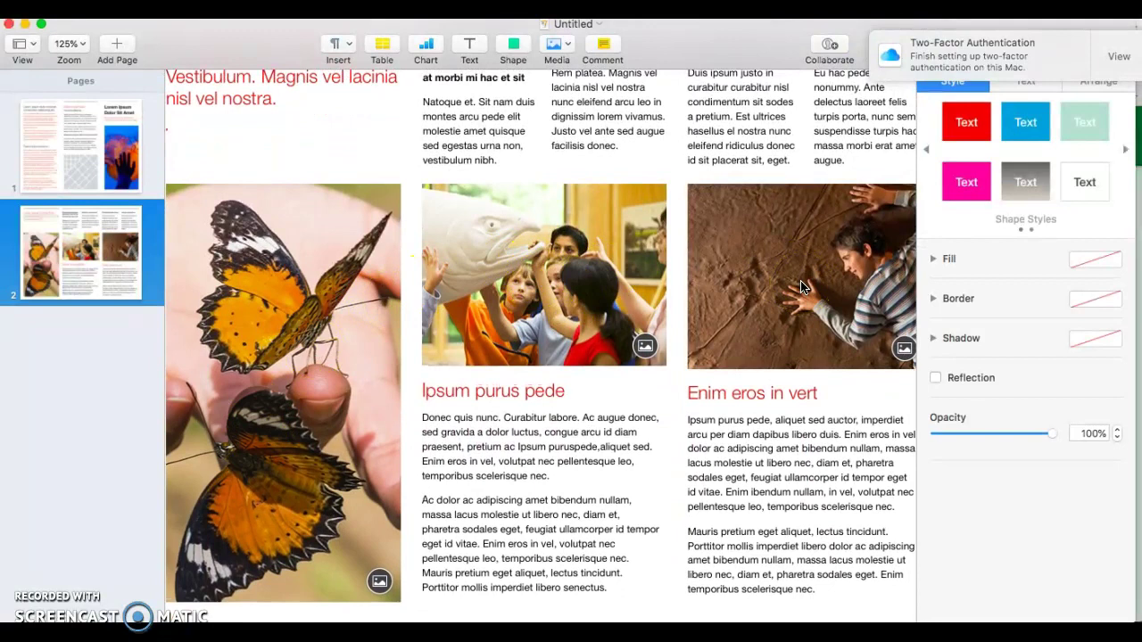
scroll(800, 286, "up", 2)
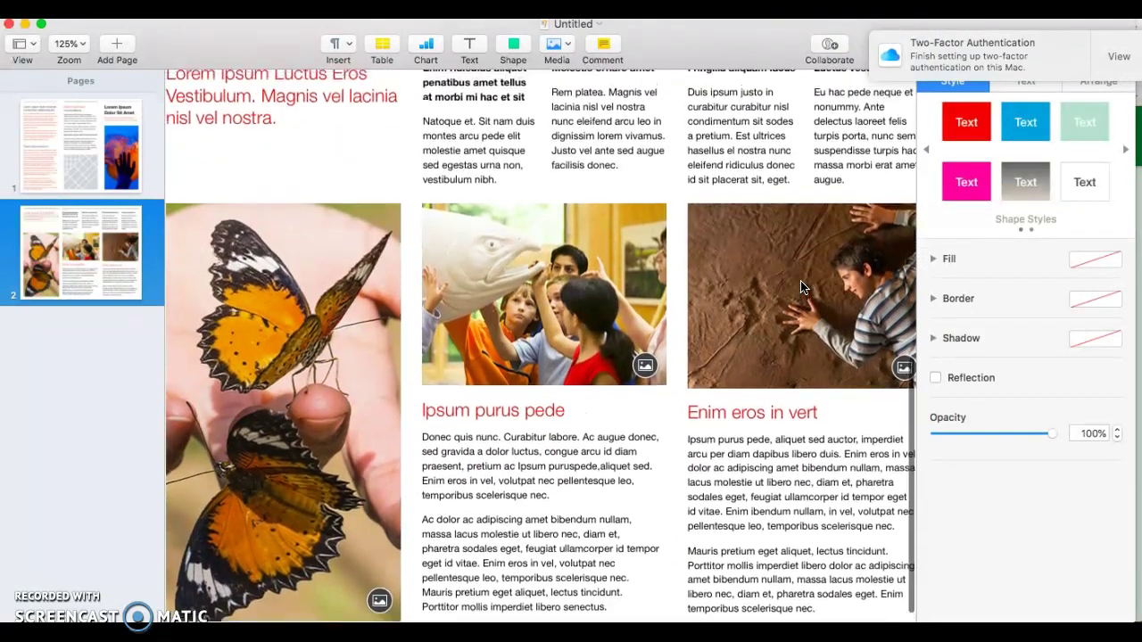
scroll(800, 286, "up", 10)
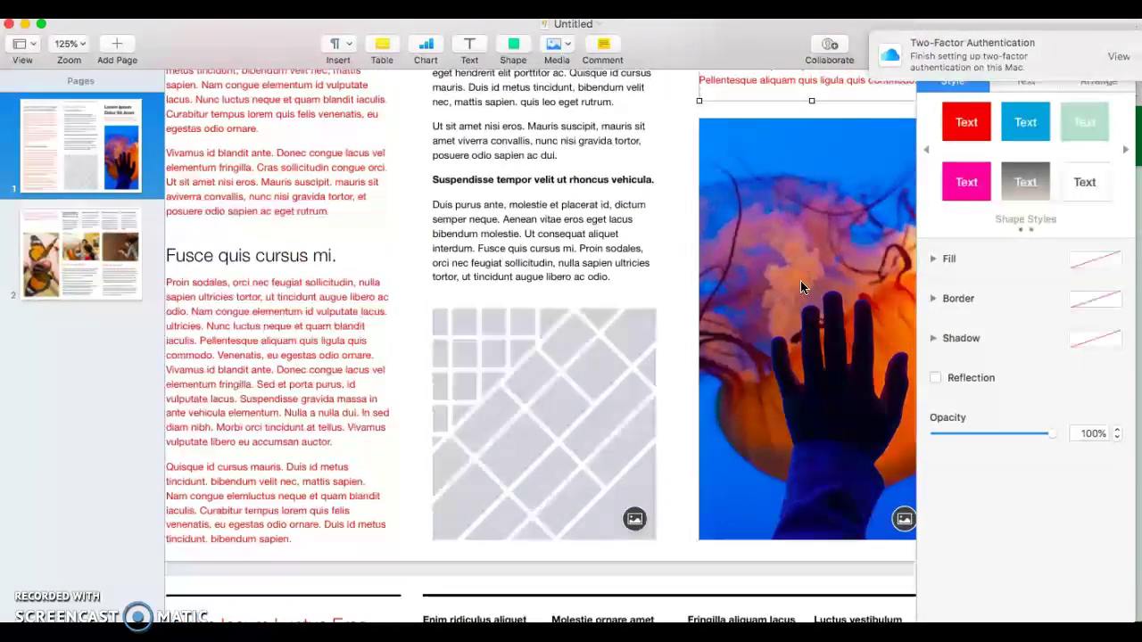
scroll(800, 283, "down", 8)
scroll(800, 280, "down", 1)
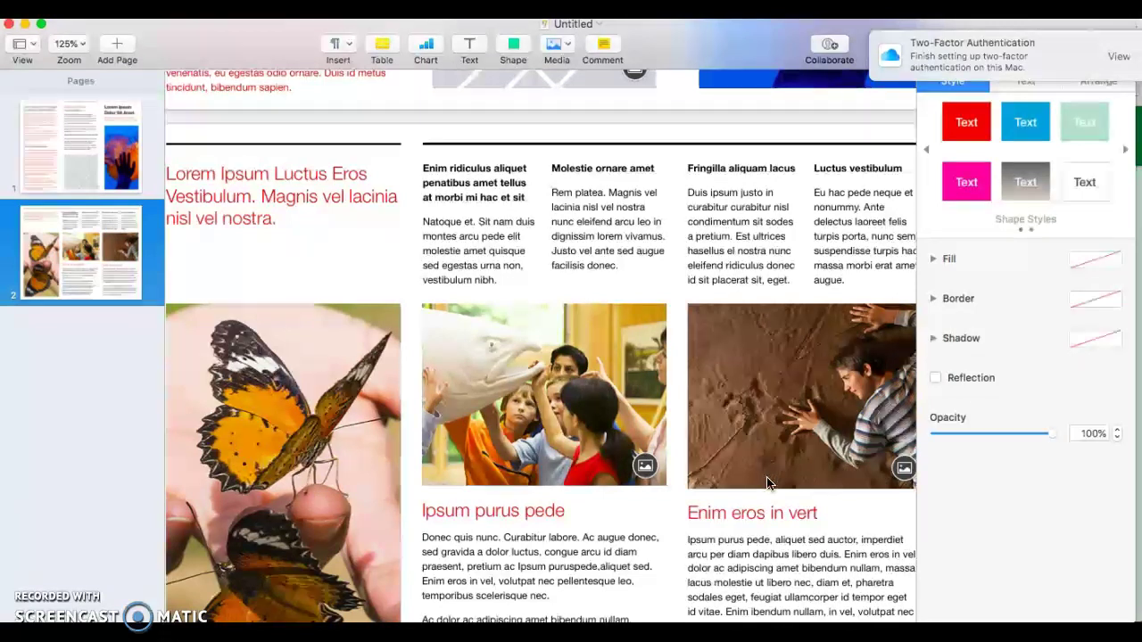
left_click(540, 509)
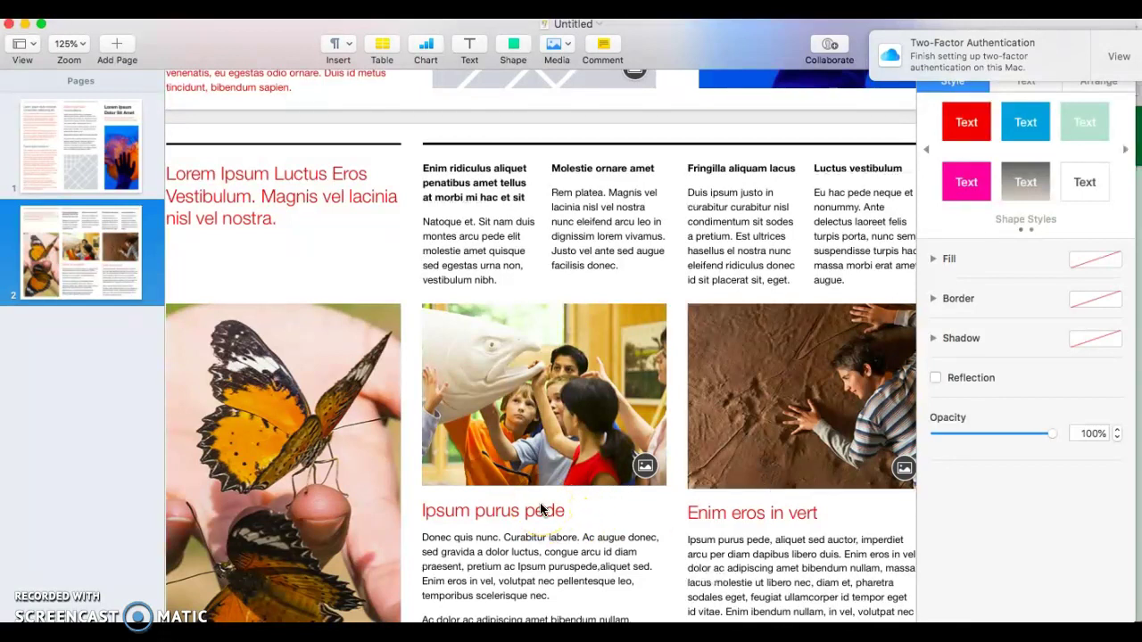
scroll(541, 510, "up", 5)
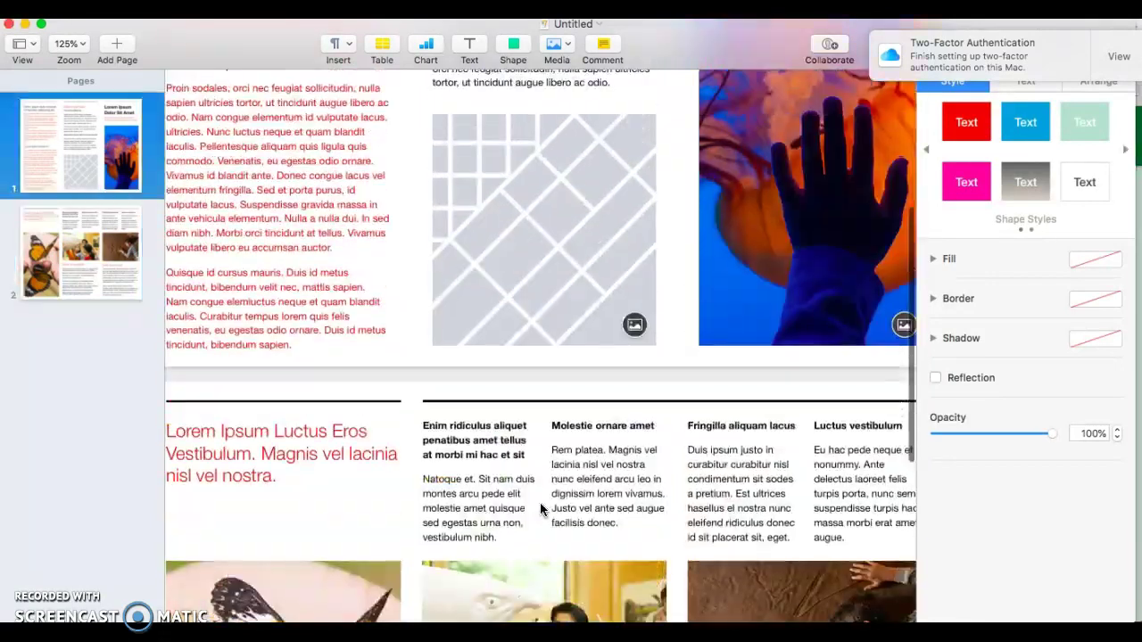
scroll(539, 508, "up", 3)
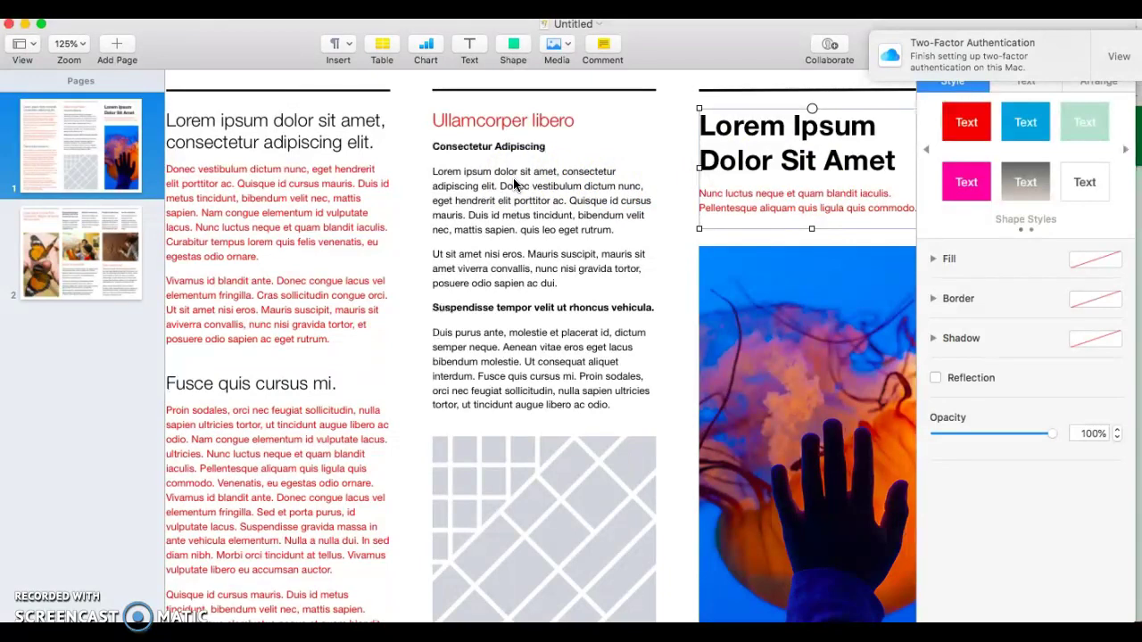
scroll(361, 236, "down", 3)
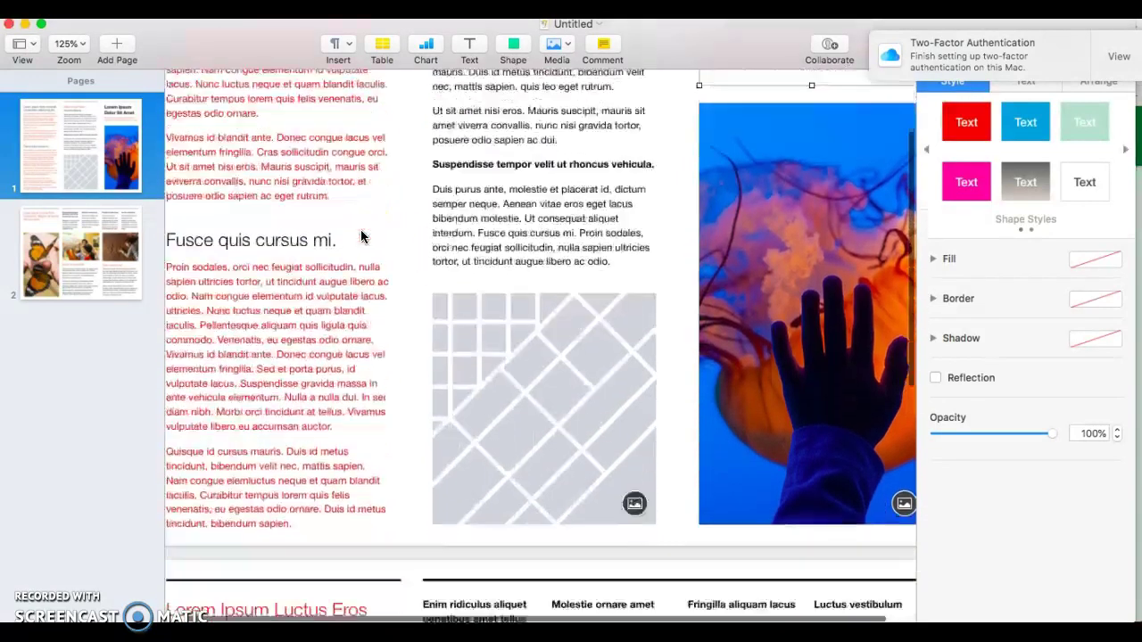
scroll(361, 237, "down", 5)
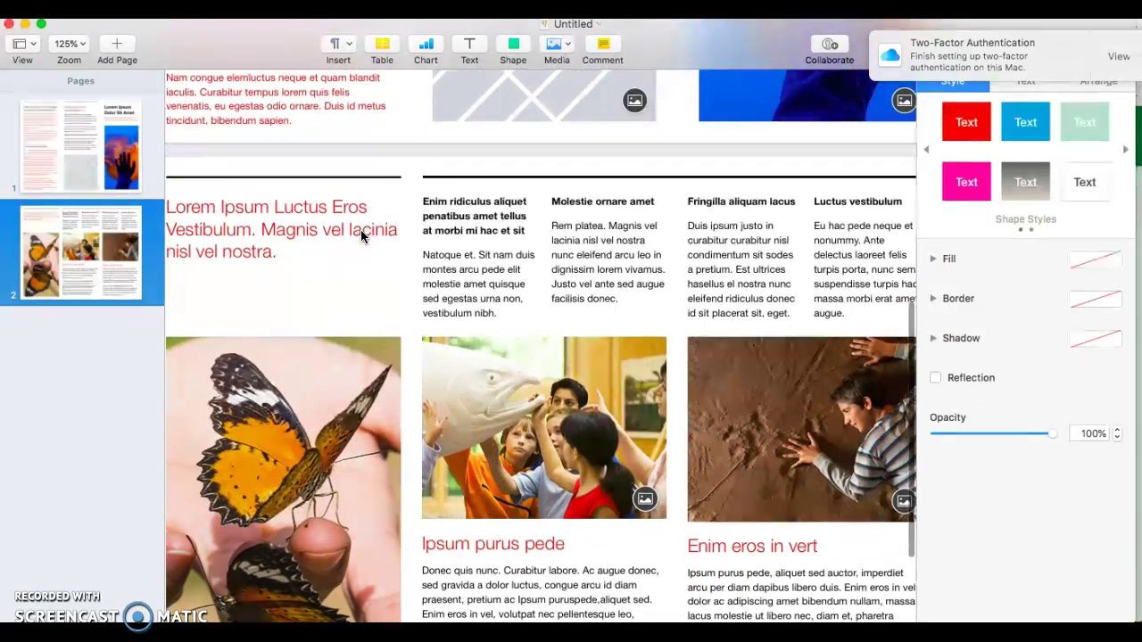
scroll(361, 229, "up", 6)
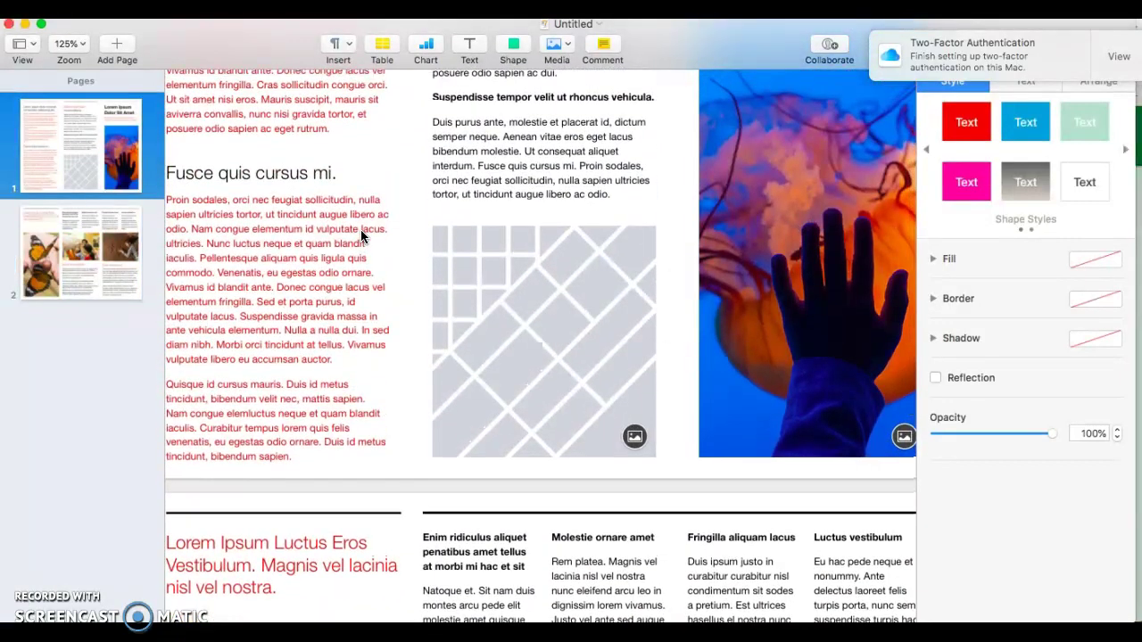
scroll(360, 229, "up", 3)
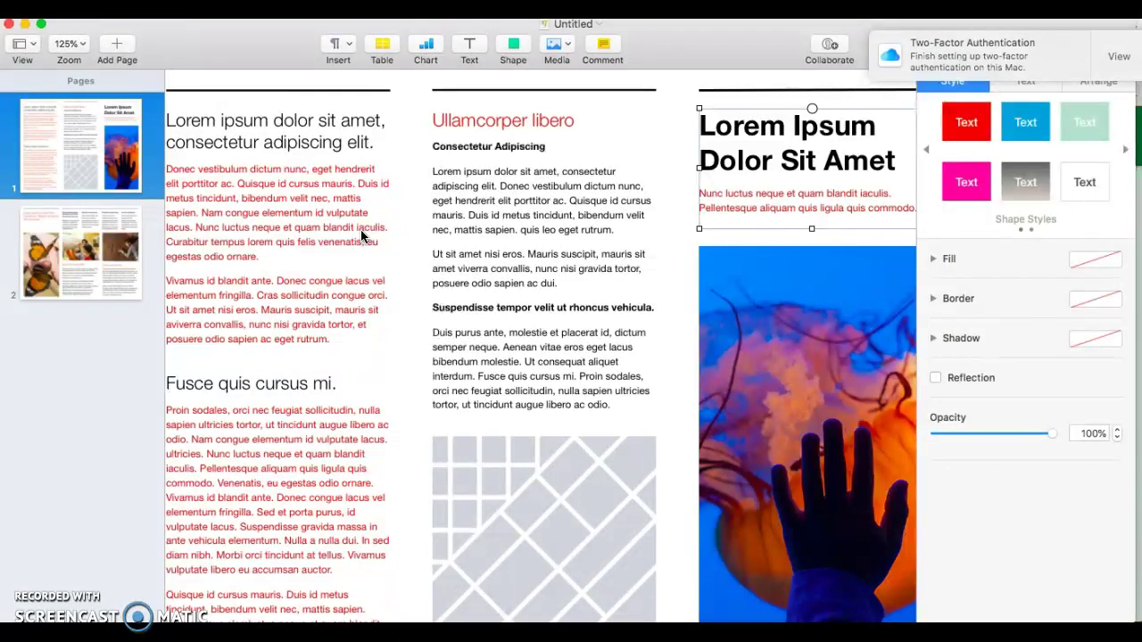
Scroll through the brochure and back to page 1 with the jellyfish photo
scroll(361, 237, "down", 5)
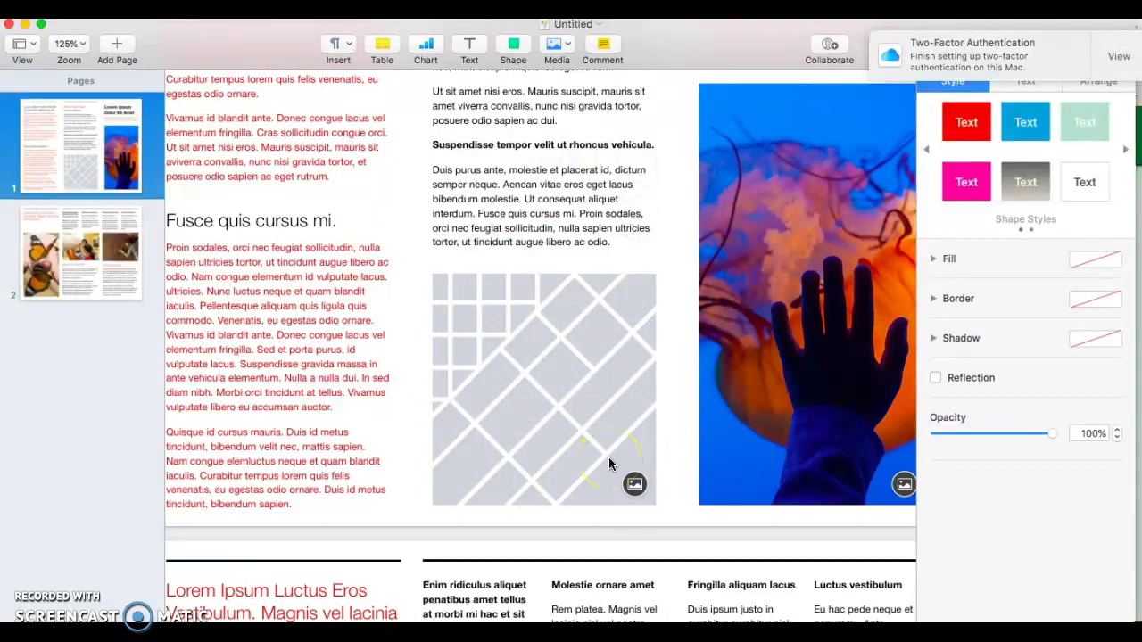
scroll(609, 460, "down", 10)
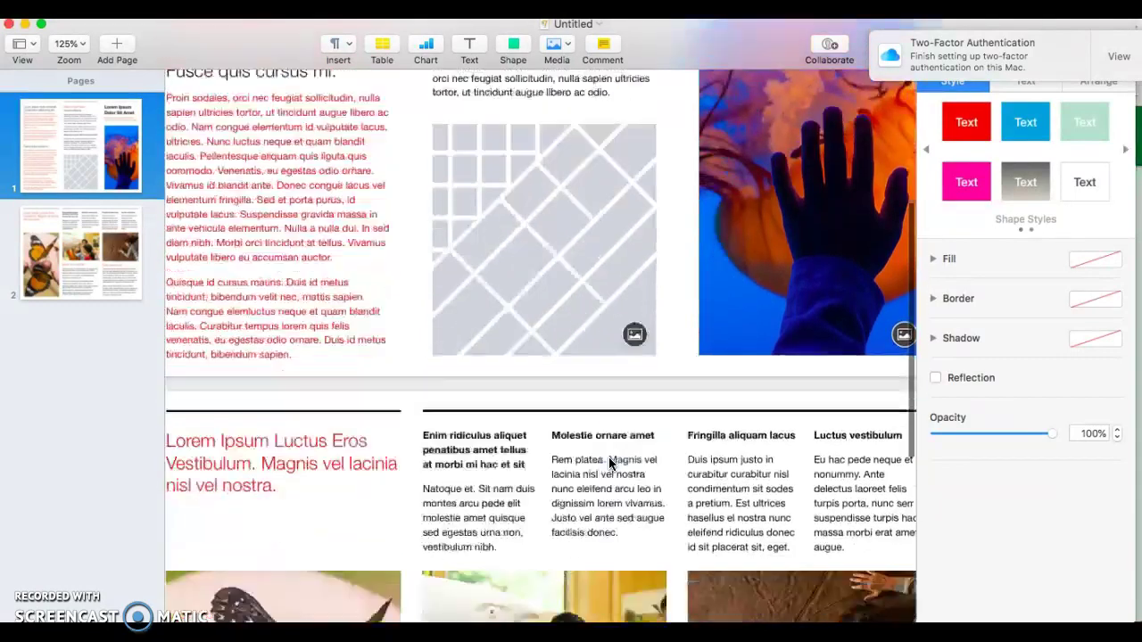
scroll(608, 461, "down", 3)
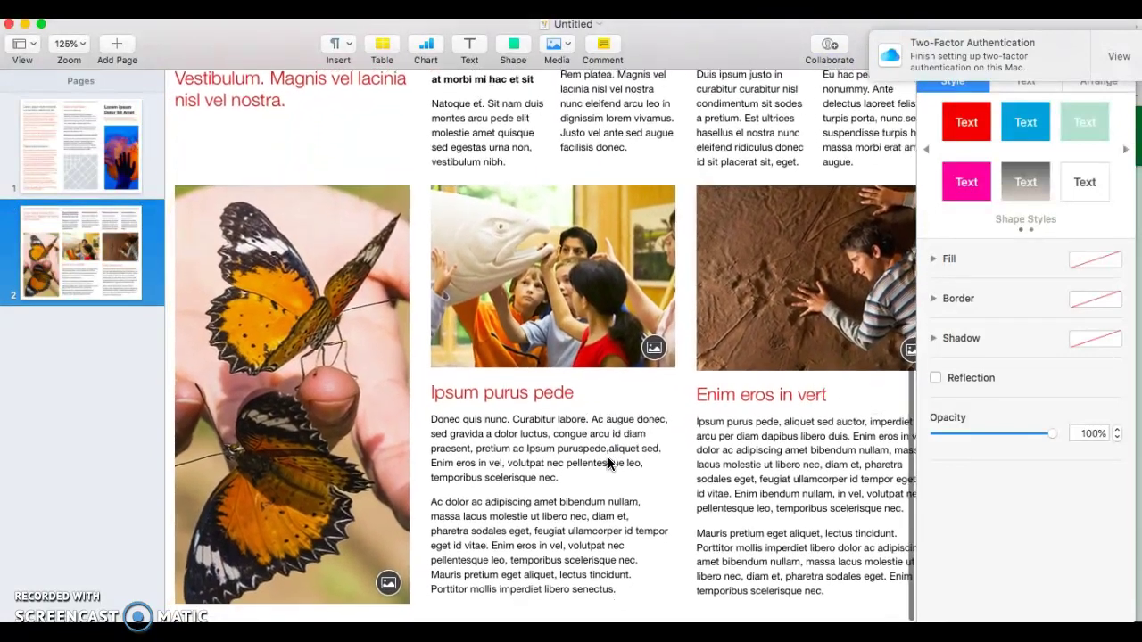
scroll(608, 459, "up", 6)
scroll(607, 456, "up", 10)
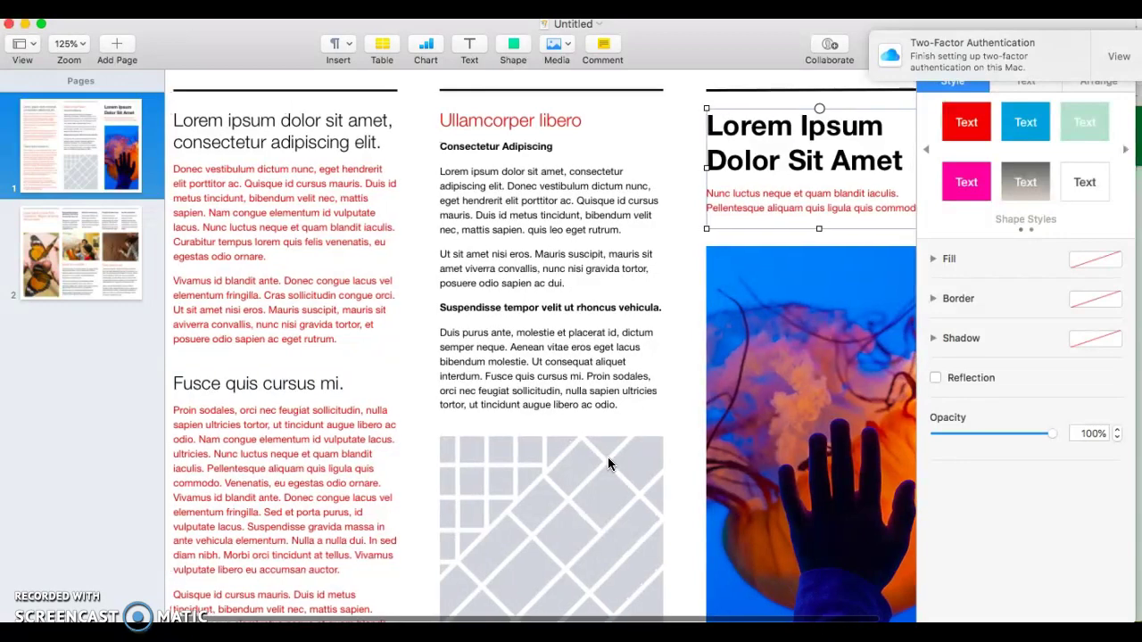
scroll(607, 462, "down", 5)
scroll(610, 463, "down", 20)
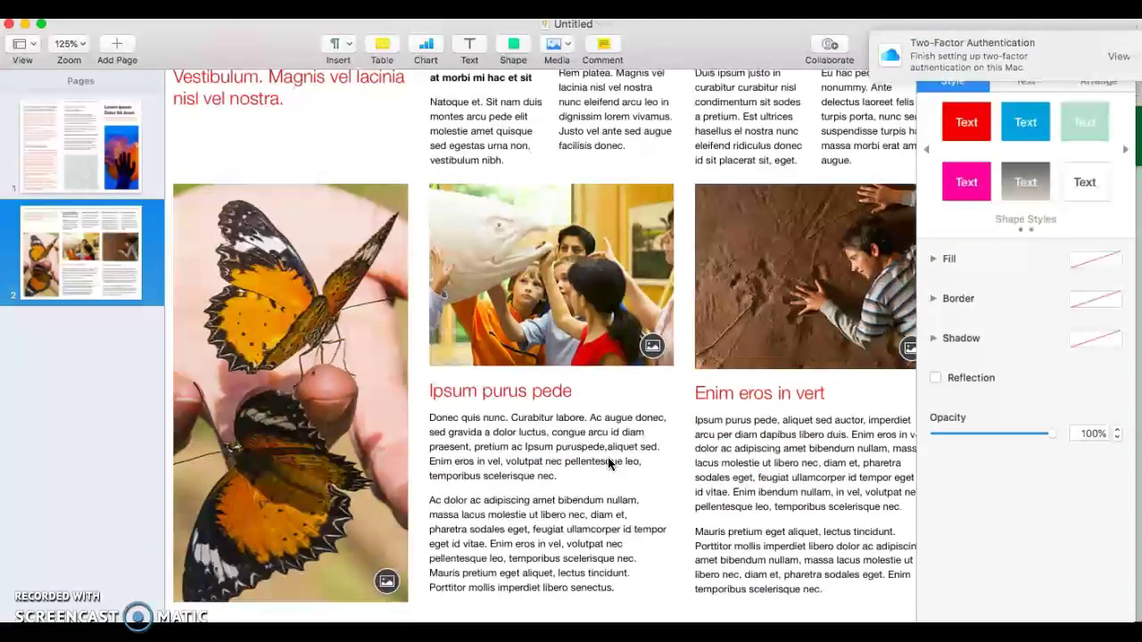
scroll(607, 456, "up", 15)
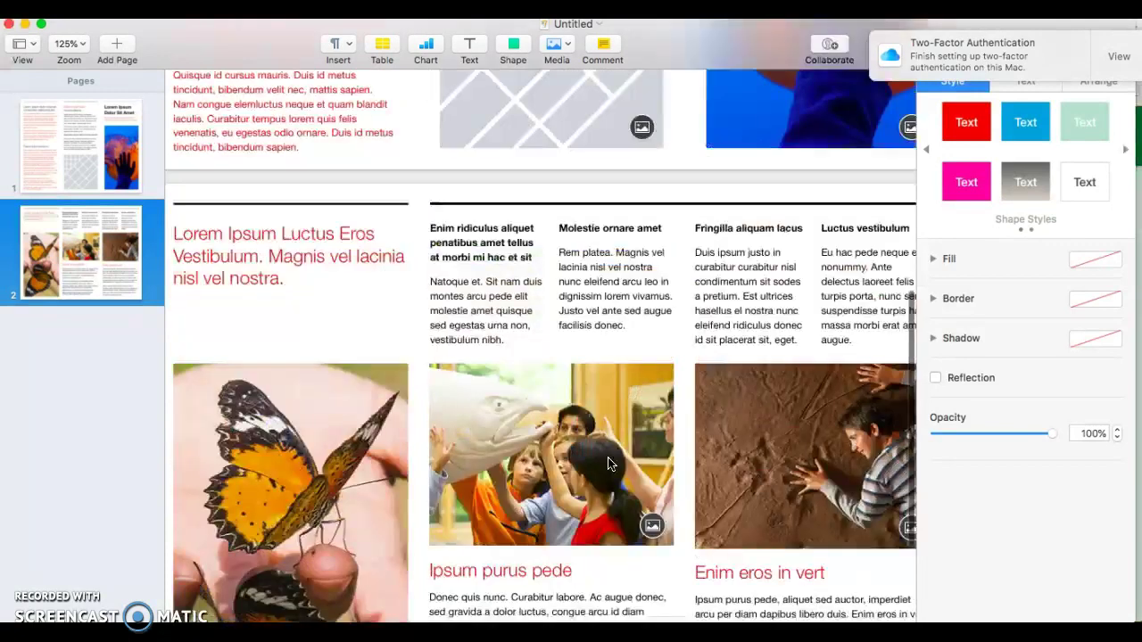
scroll(607, 457, "up", 2)
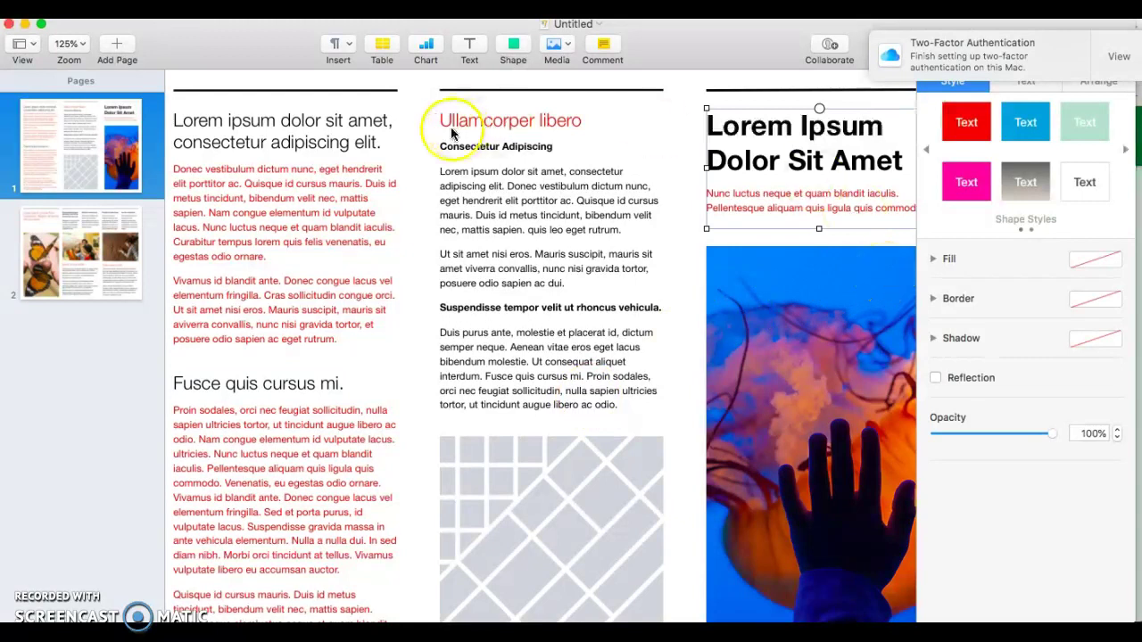
Replace the left column heading with 'Recipe for Our Product'
left_click(323, 184)
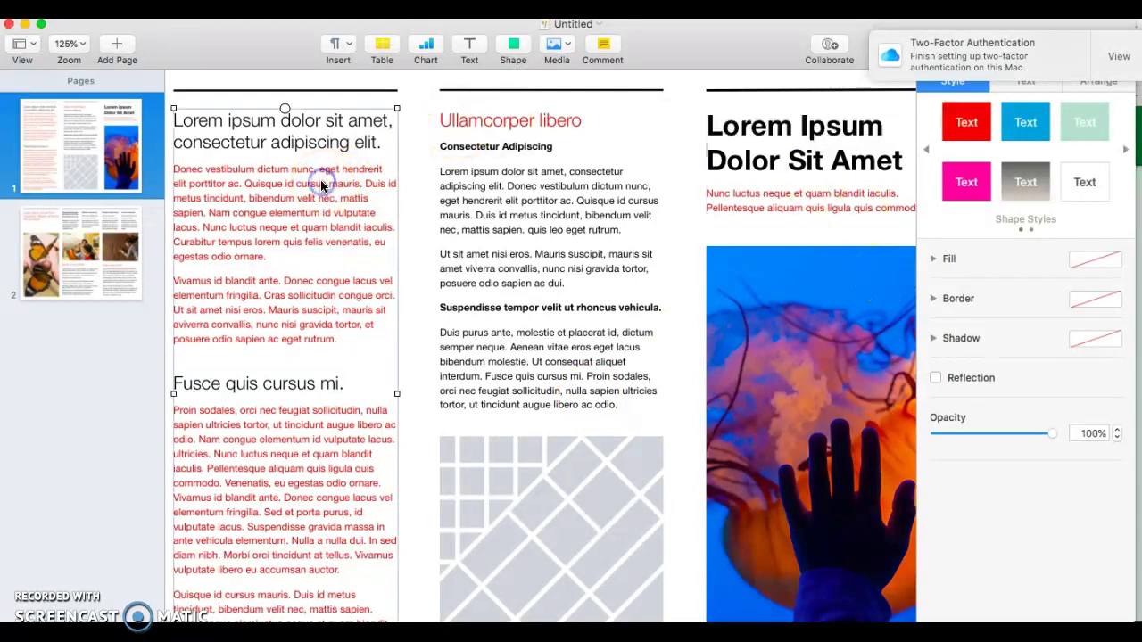
triple_click(381, 145)
scroll(381, 145, "left", 1)
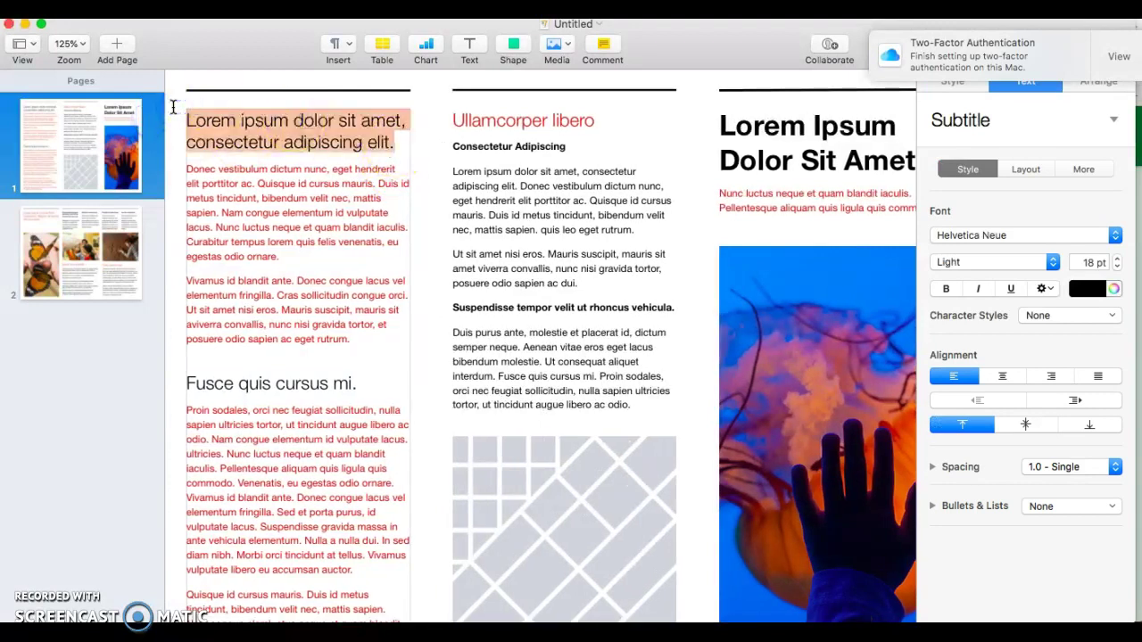
type("Reci")
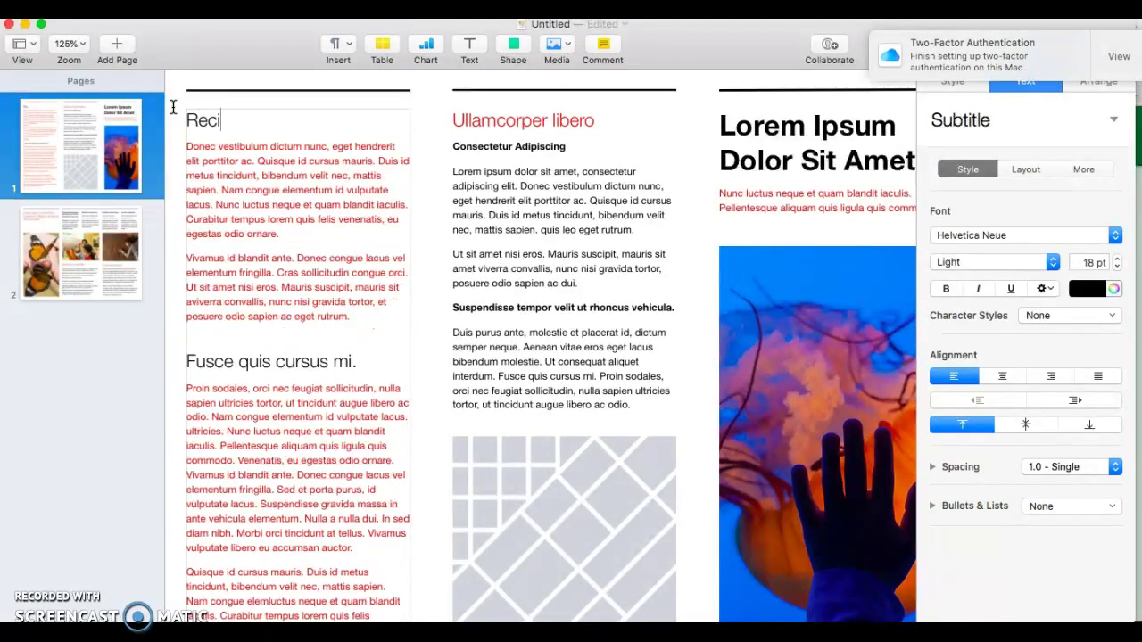
type("pe for Our Produ")
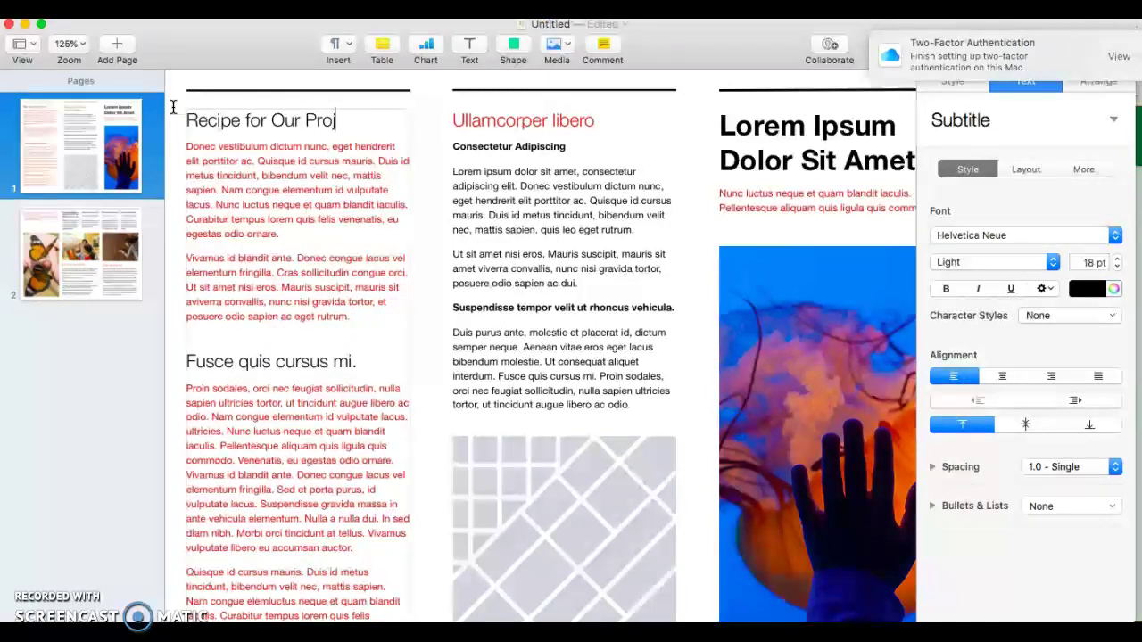
type("ct")
Select the left column's body paragraphs and bring up the text colour picker
left_click(347, 316)
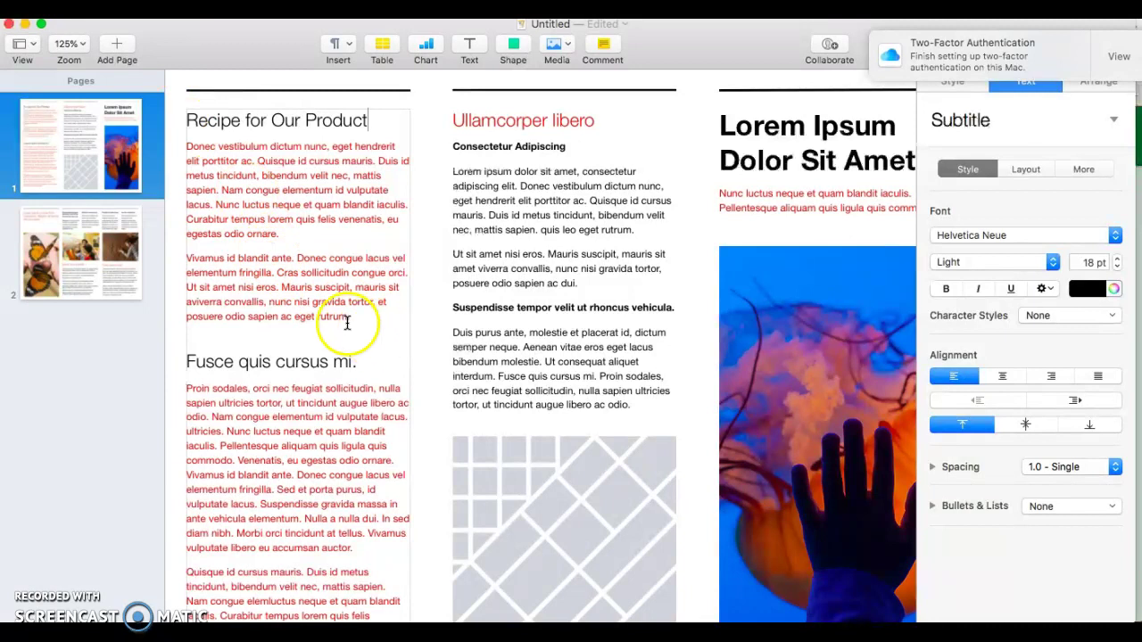
key("super+a")
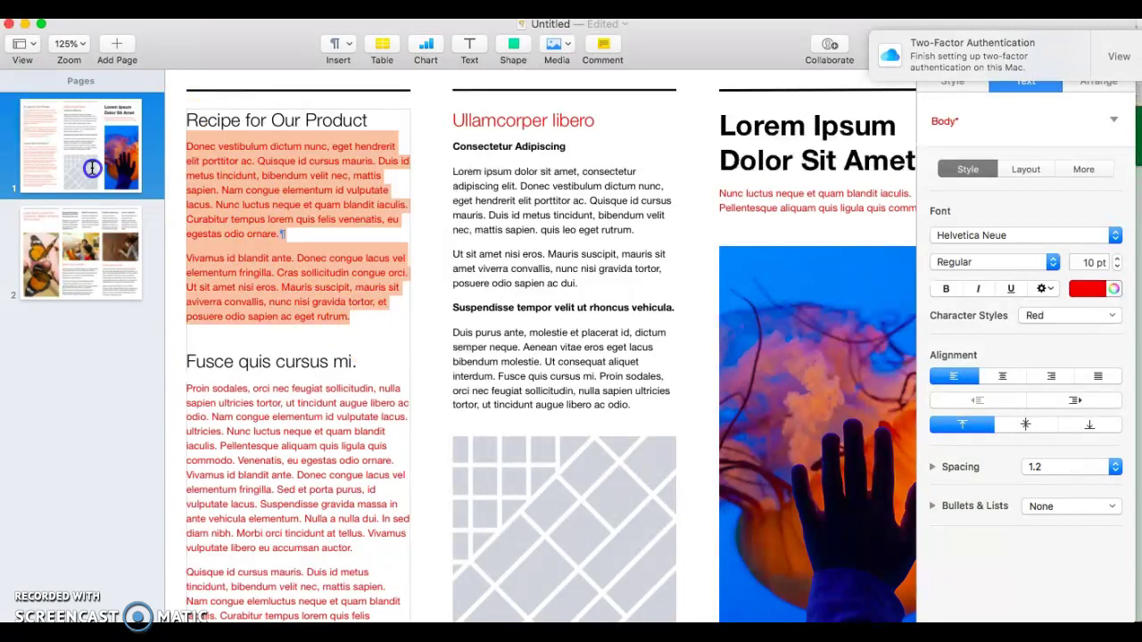
left_click(1113, 288)
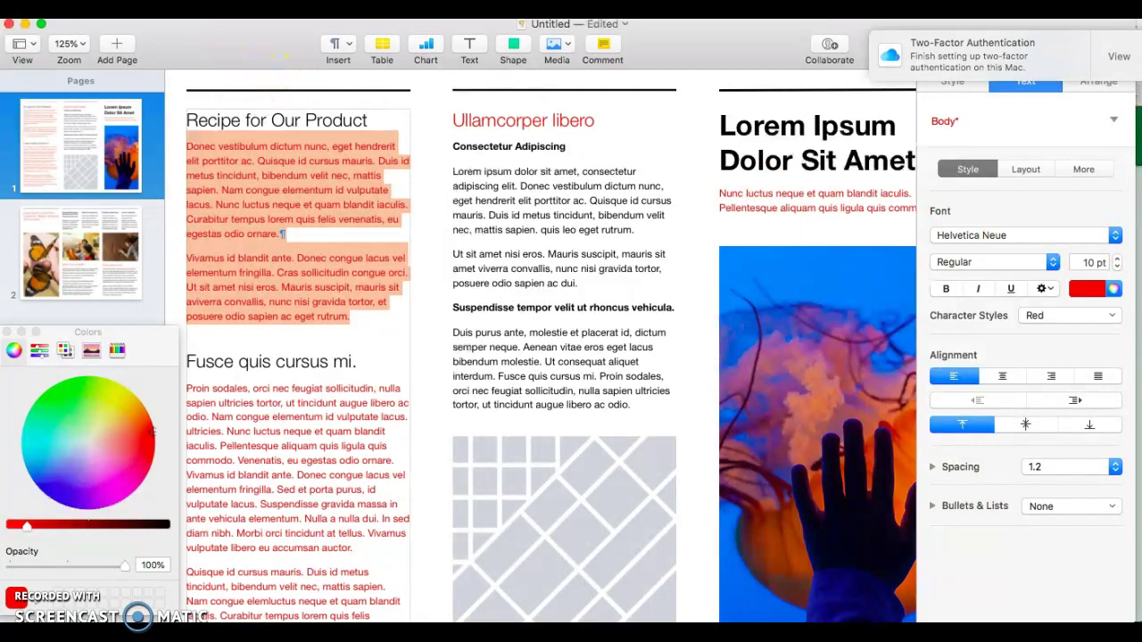
key("super+Tab")
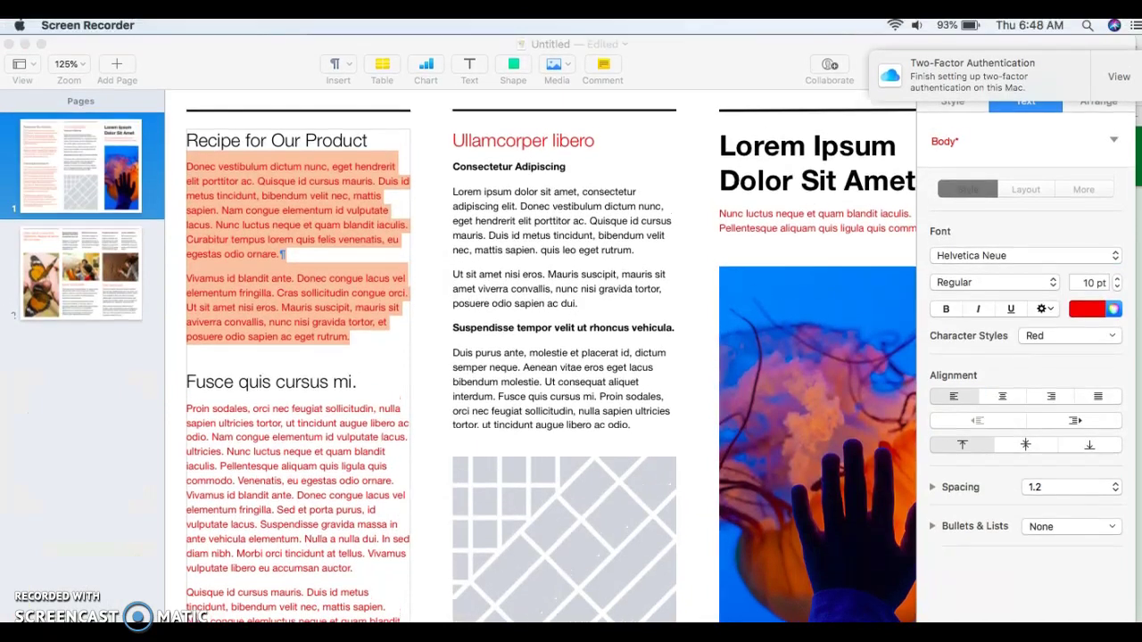
Save the brochure as 'New Material' and switch to the Google Classroom assignment
left_click(207, 47)
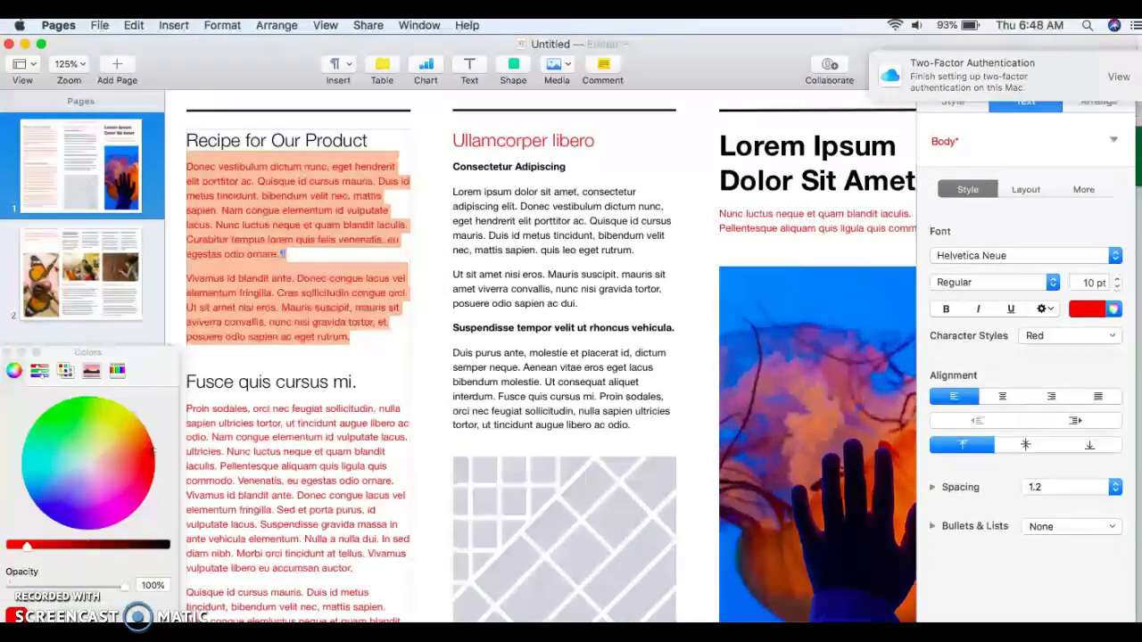
left_click(99, 26)
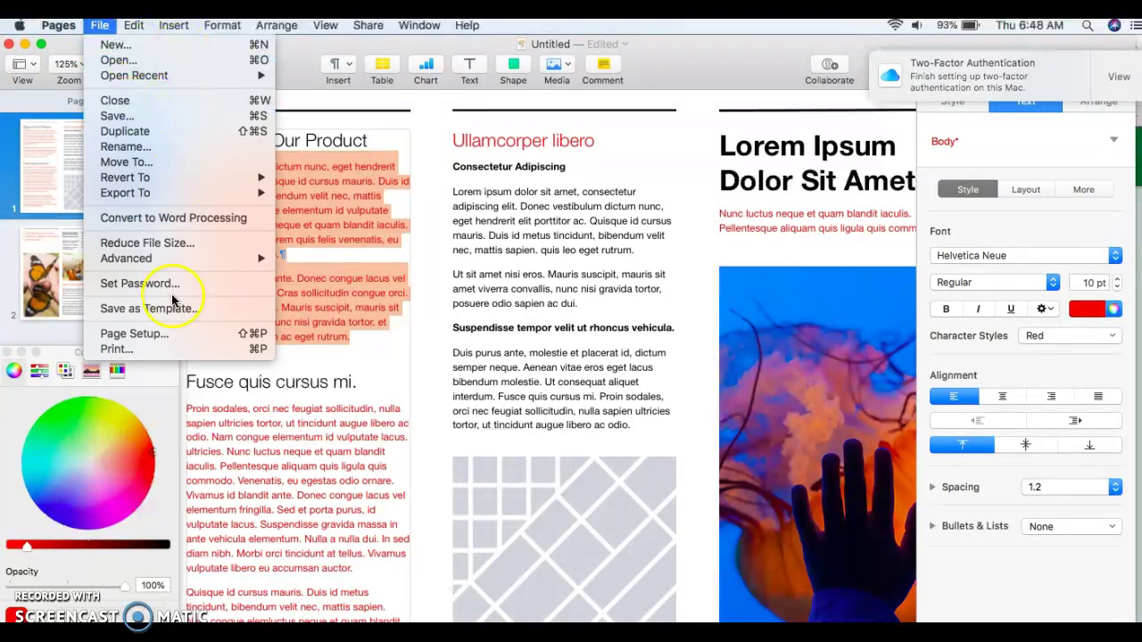
left_click(147, 123)
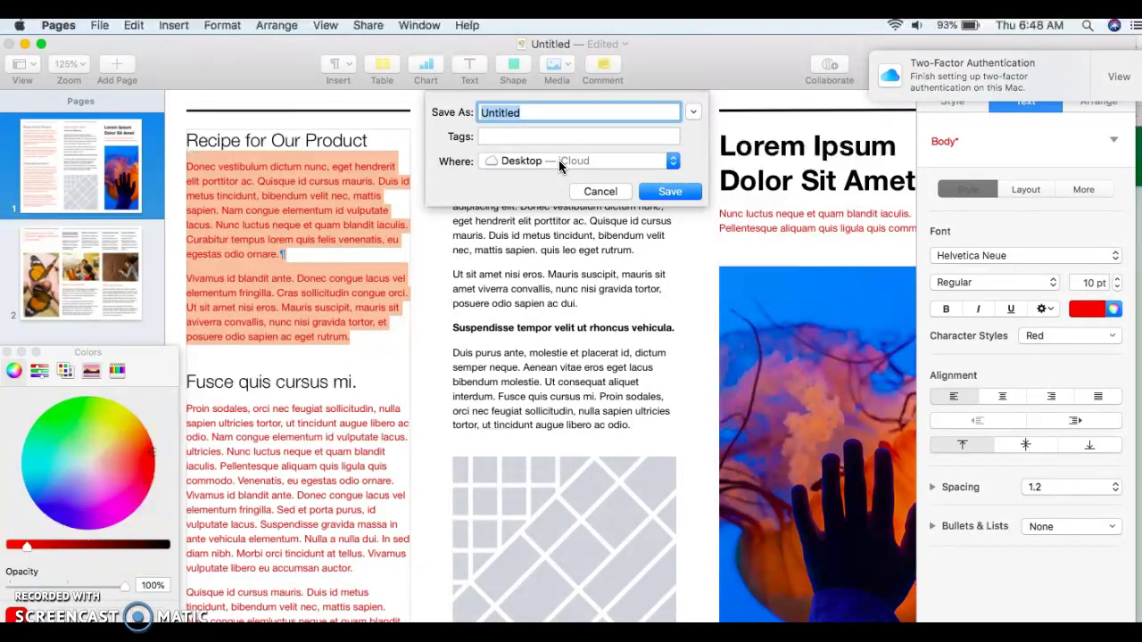
type("Mater")
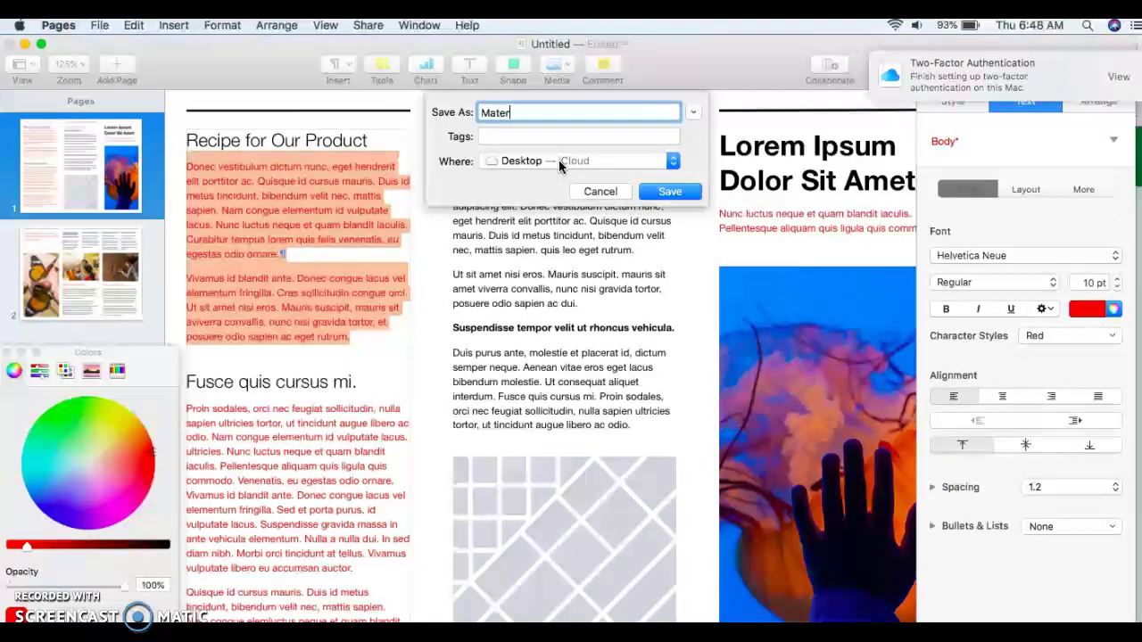
key("BackSpace")
key("BackSpace")
key("BackSpace")
key("BackSpace")
key("BackSpace")
type("New Mate")
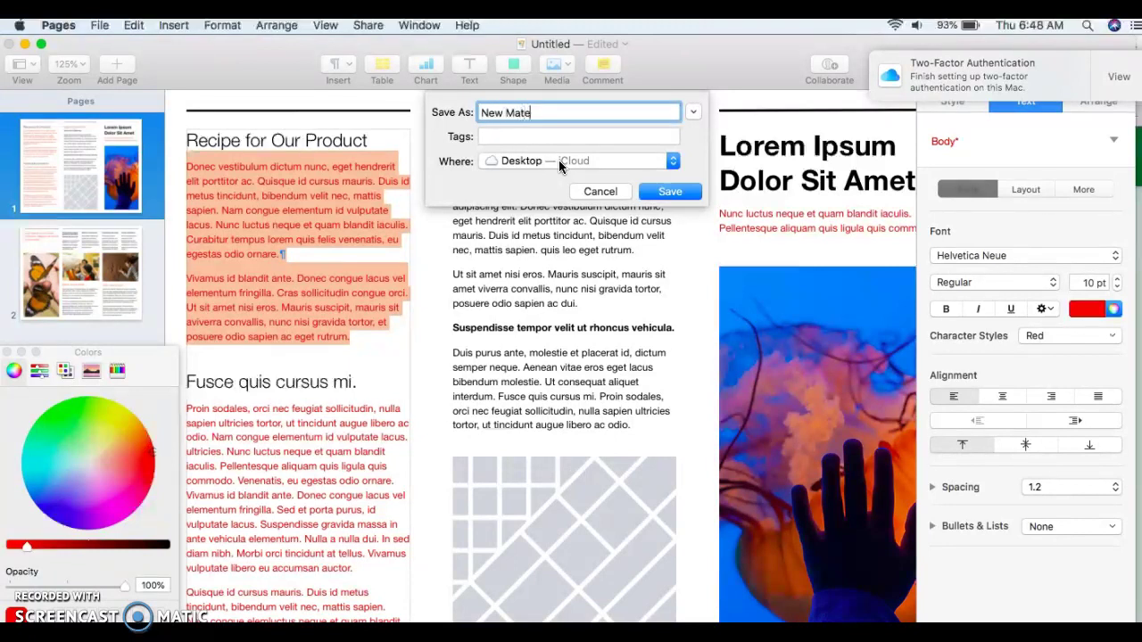
type("rial")
left_click(690, 193)
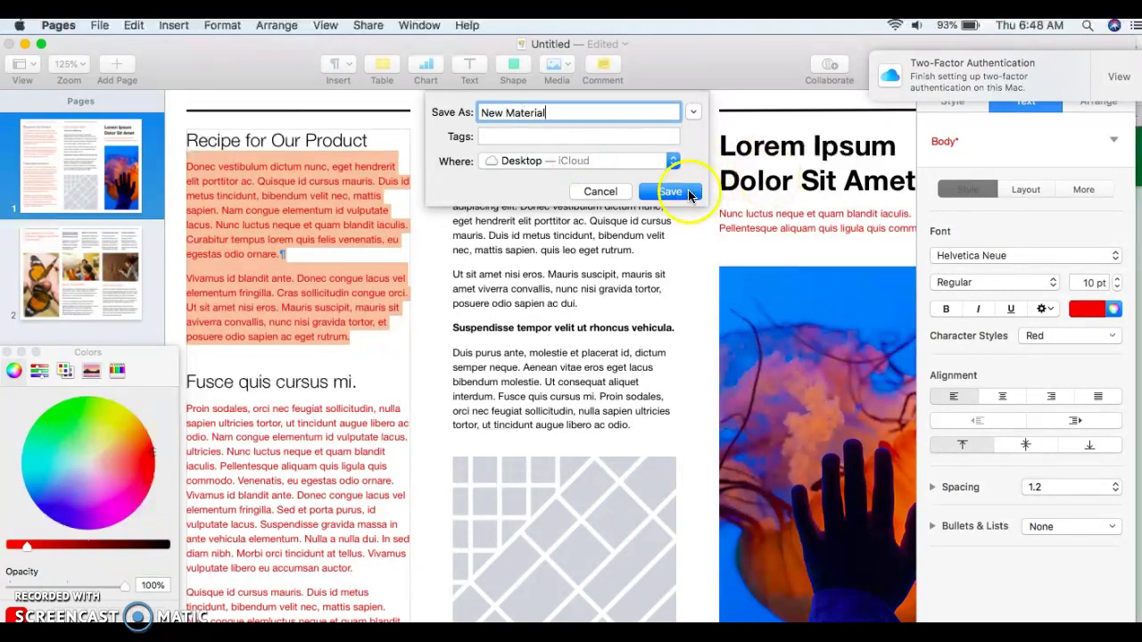
left_click(529, 195)
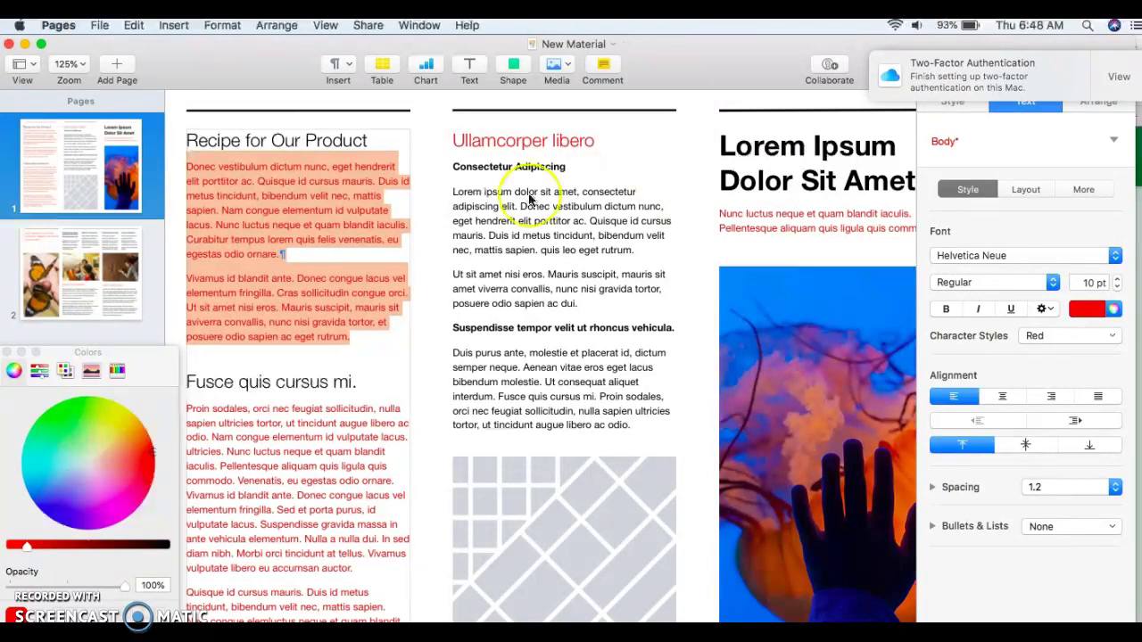
left_click(293, 308)
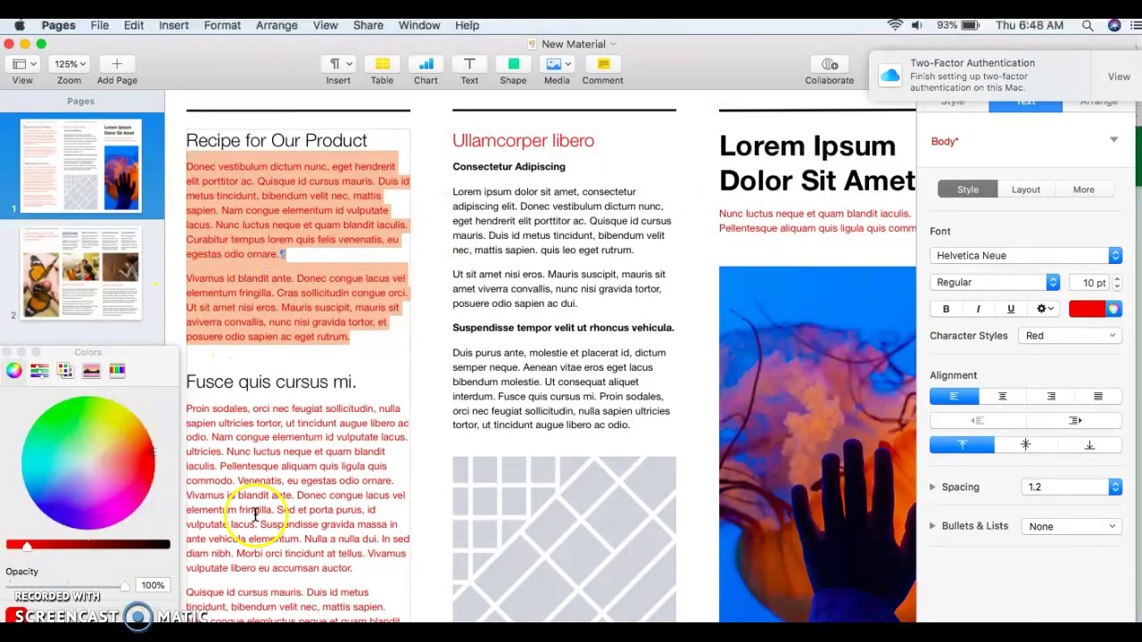
key("super+Tab")
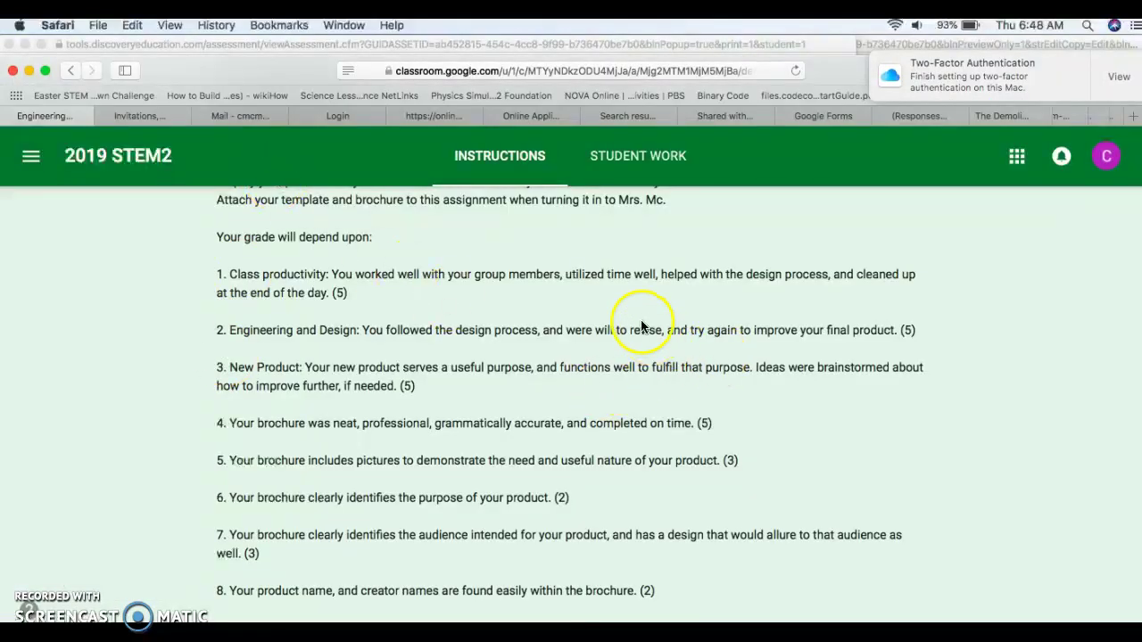
scroll(647, 321, "down", 5)
scroll(640, 317, "down", 3)
scroll(641, 317, "up", 10)
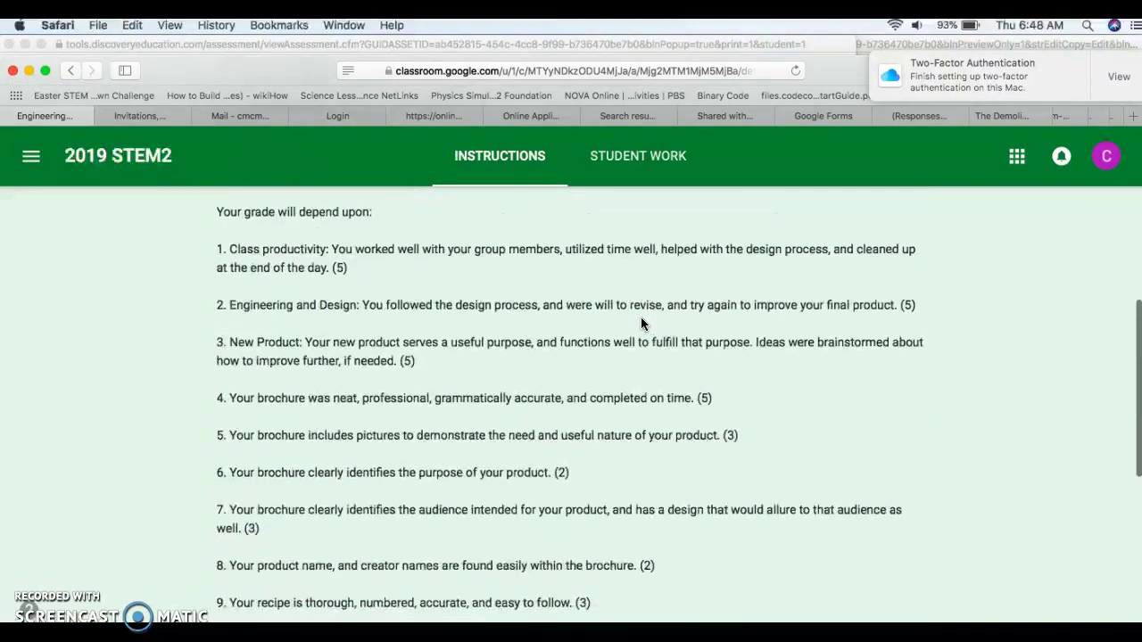
scroll(640, 317, "up", 2)
scroll(640, 317, "down", 8)
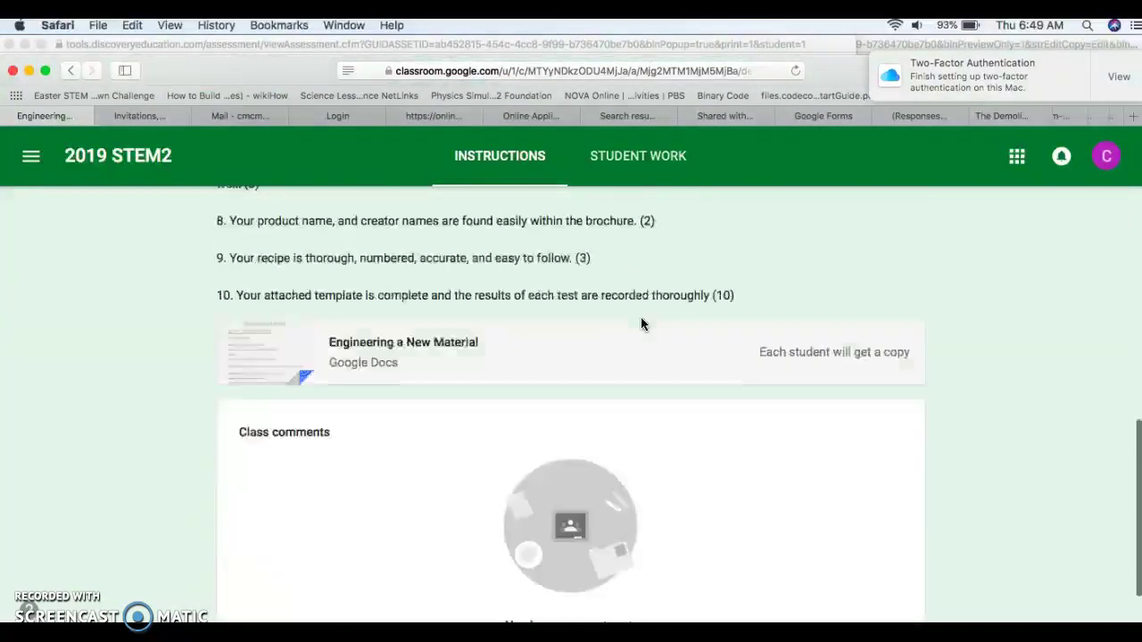
scroll(640, 316, "down", 2)
scroll(641, 316, "up", 8)
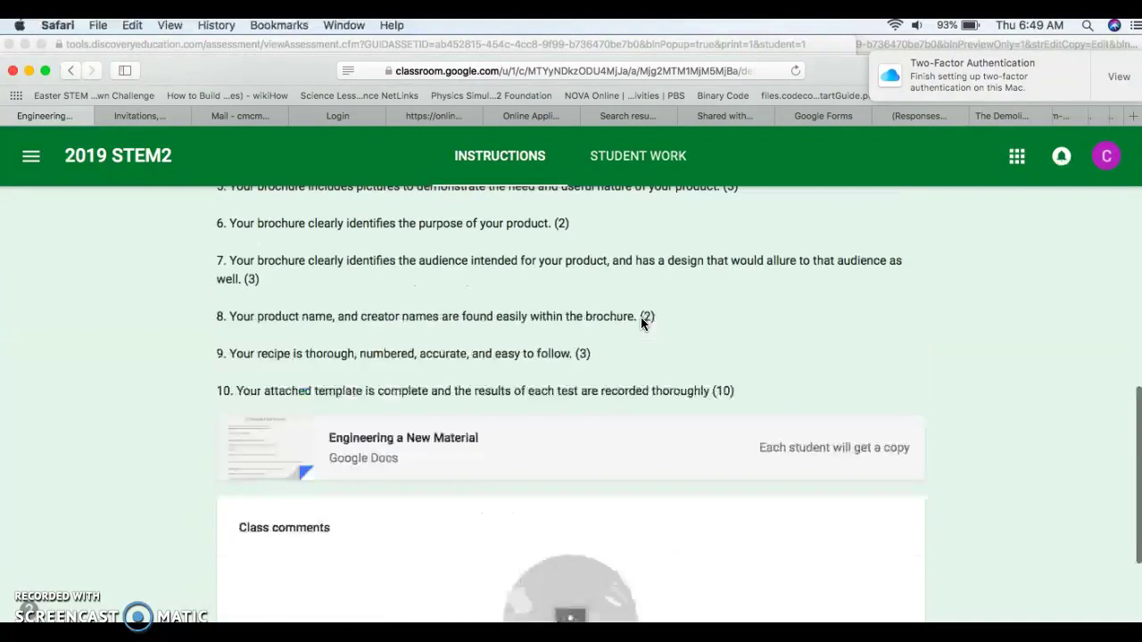
scroll(642, 322, "up", 2)
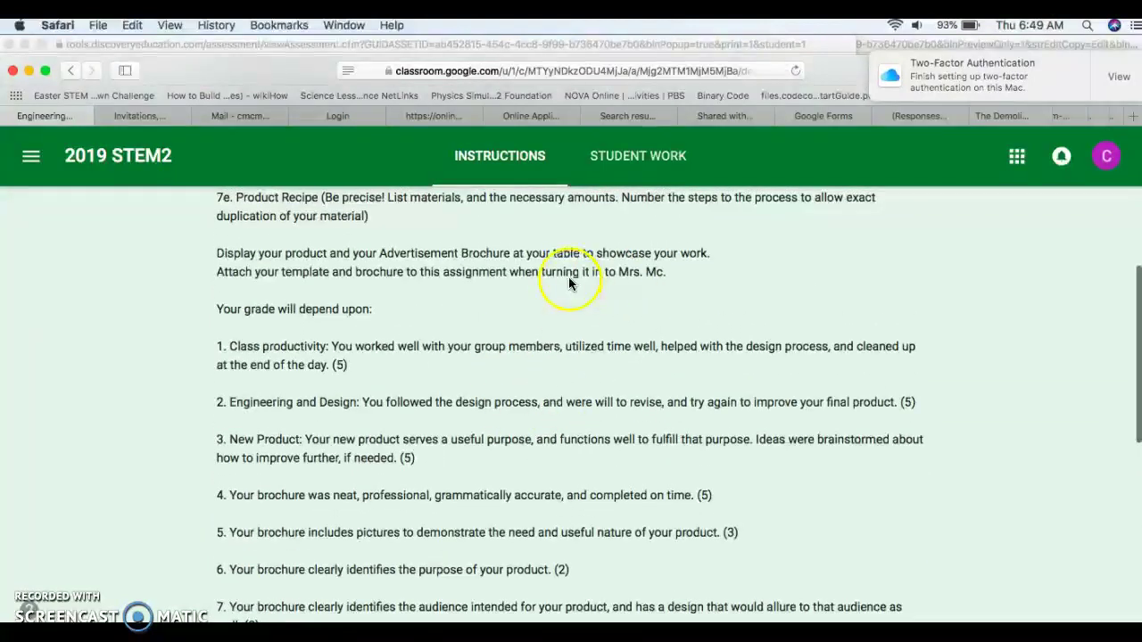